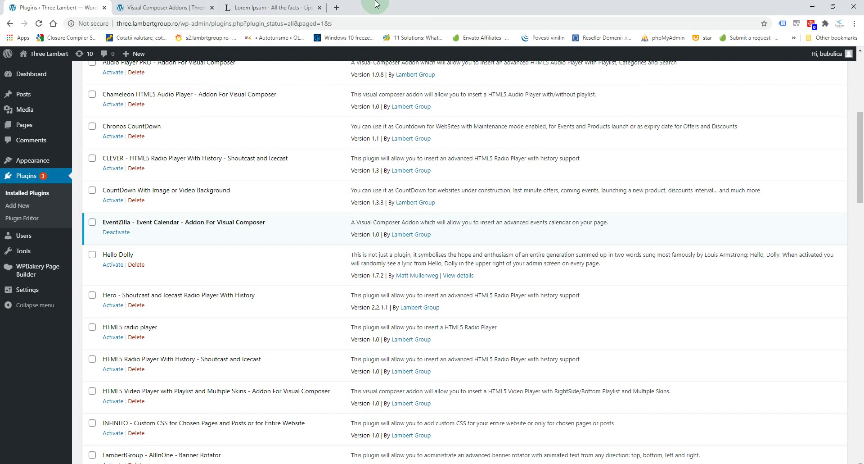
Step: Switch to the browser tab showing the live Visual Composer Addons page
{"action": "left_click", "coordinate": [162, 7]}
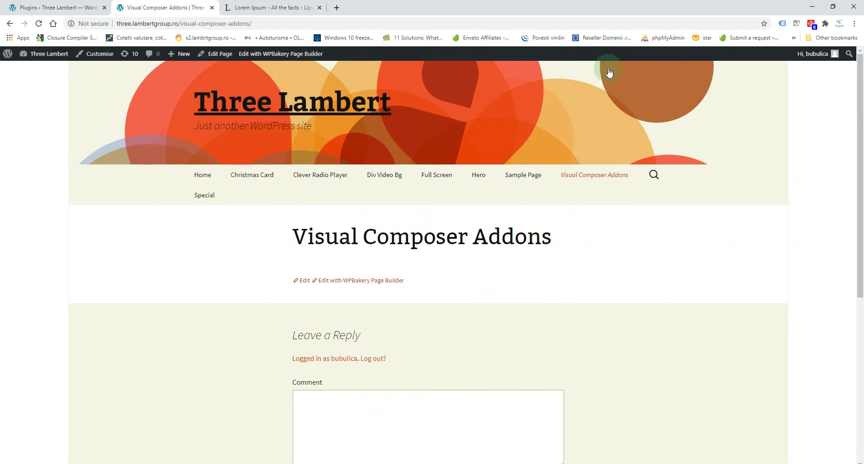
Step: Open the page in the builder and add an EventZilla Settings element from the LBG Multimedia Addons group
{"action": "left_click", "coordinate": [216, 54]}
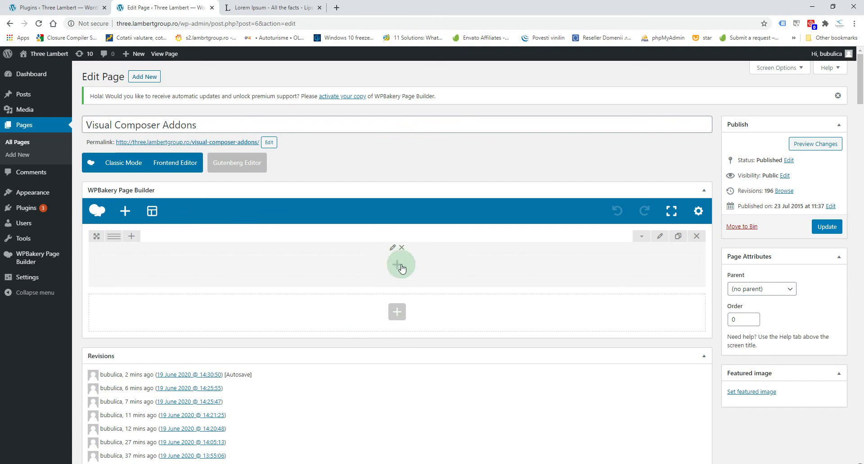
{"action": "left_click", "coordinate": [396, 313]}
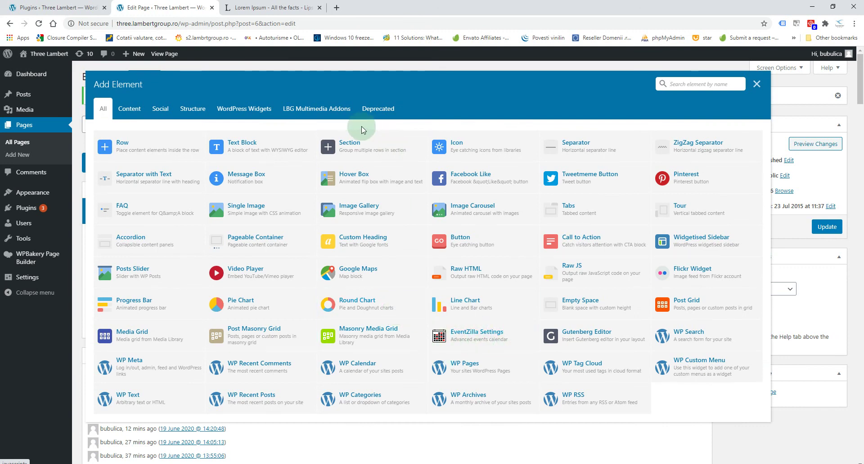
{"action": "left_click", "coordinate": [295, 110]}
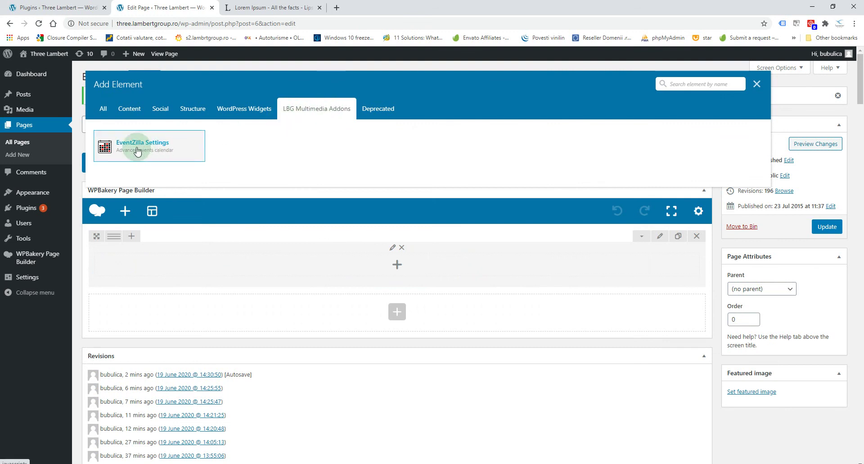
{"action": "left_click", "coordinate": [154, 148]}
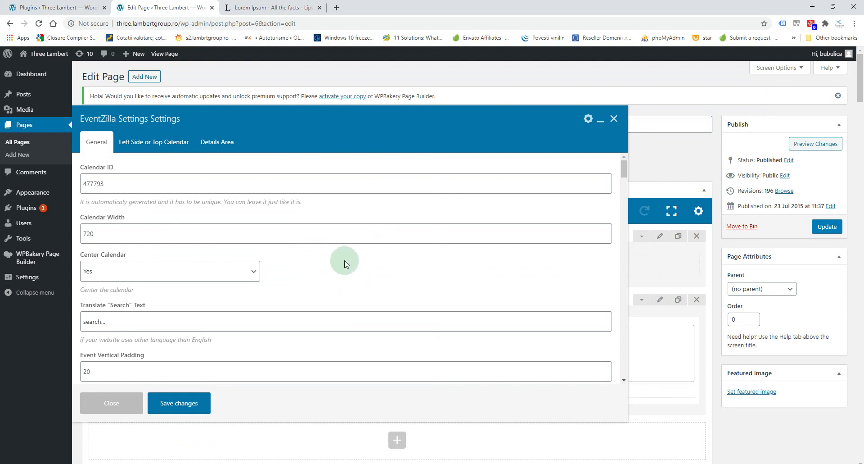
Step: Review the General and Details Area options and save EventZilla with its default values
{"action": "scroll", "coordinate": [345, 260], "scroll_direction": "down", "scroll_amount": 6}
{"action": "scroll", "coordinate": [344, 260], "scroll_direction": "down", "scroll_amount": 10}
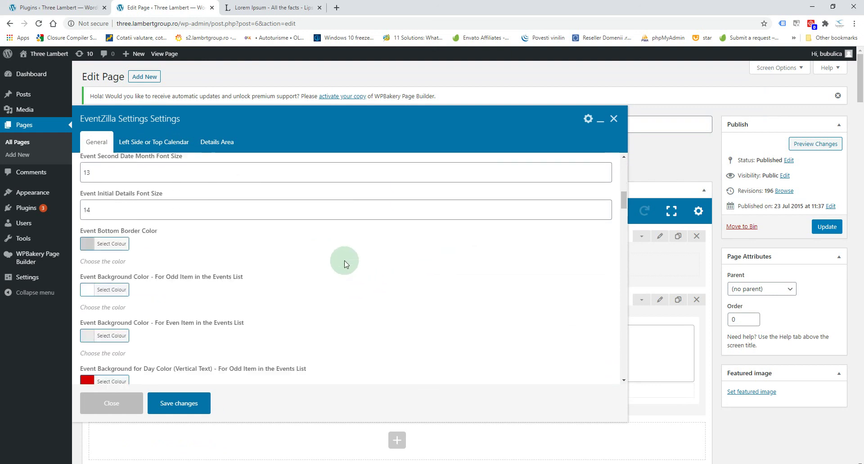
{"action": "scroll", "coordinate": [345, 260], "scroll_direction": "down", "scroll_amount": 8}
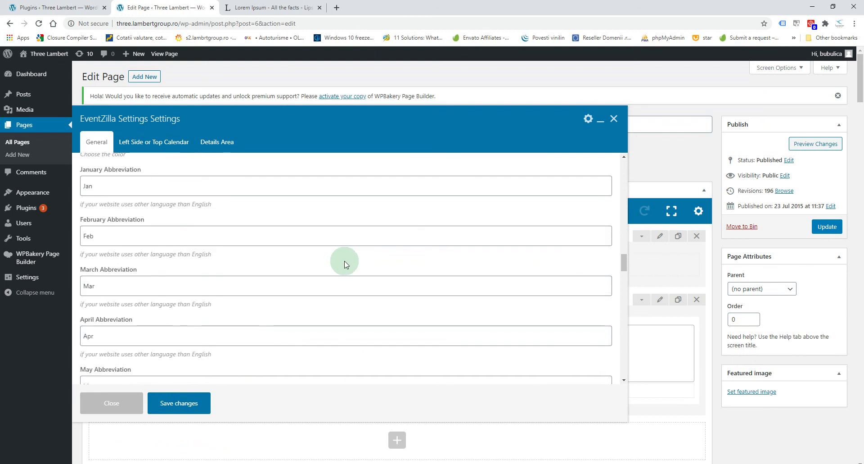
{"action": "scroll", "coordinate": [347, 267], "scroll_direction": "down", "scroll_amount": 5}
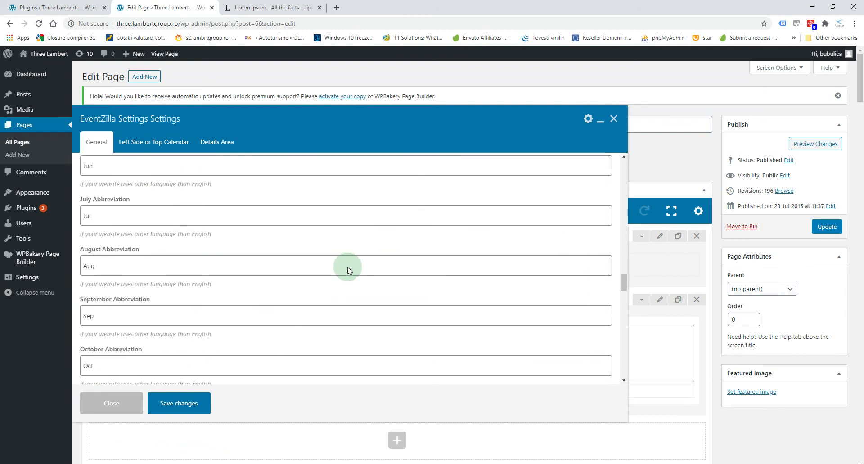
{"action": "scroll", "coordinate": [347, 267], "scroll_direction": "down", "scroll_amount": 8}
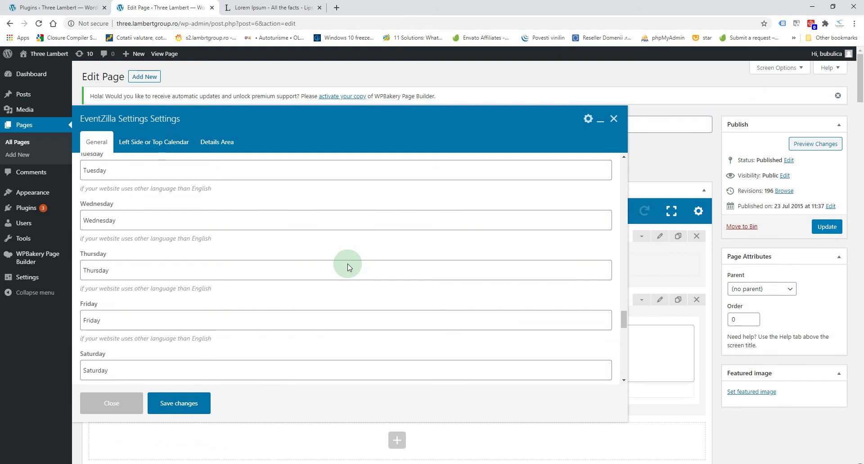
{"action": "scroll", "coordinate": [347, 266], "scroll_direction": "down", "scroll_amount": 4}
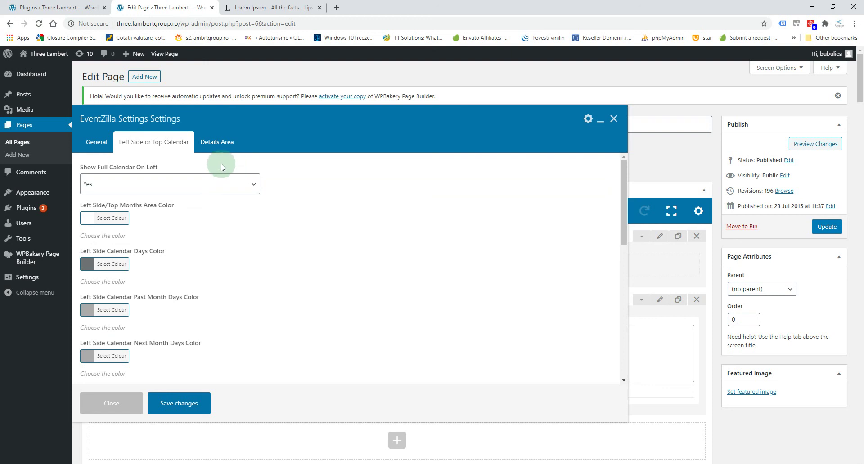
{"action": "left_click", "coordinate": [225, 142]}
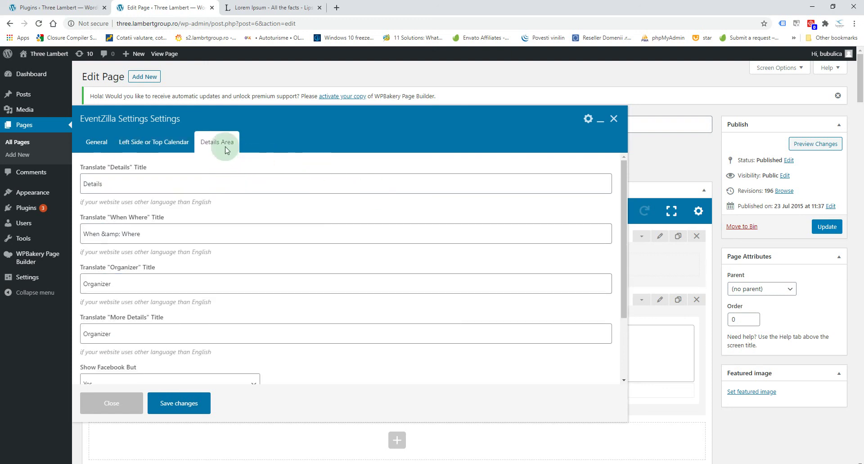
{"action": "left_click", "coordinate": [180, 403]}
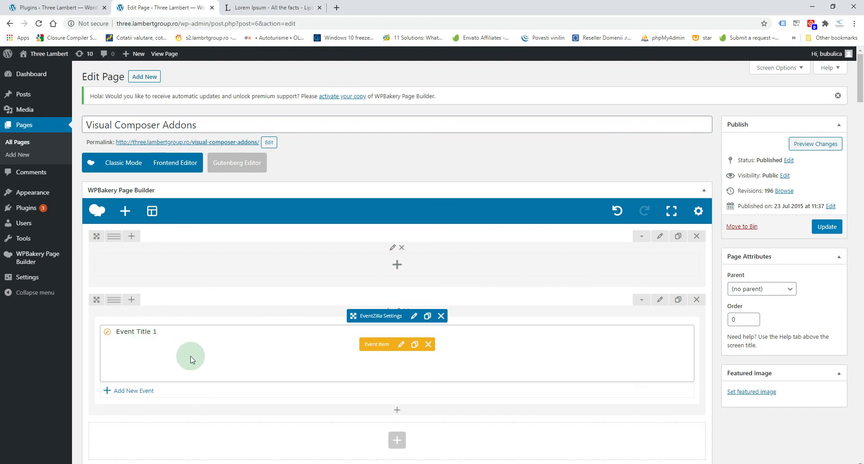
Step: Title the first event 'Lorem ipsum dolor sit amet', copied from the Lorem Ipsum page
{"action": "left_click", "coordinate": [402, 345]}
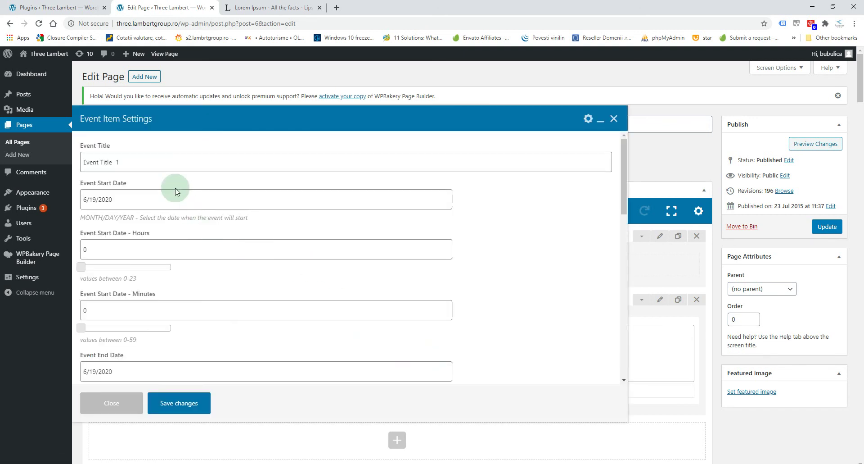
{"action": "left_click", "coordinate": [146, 160]}
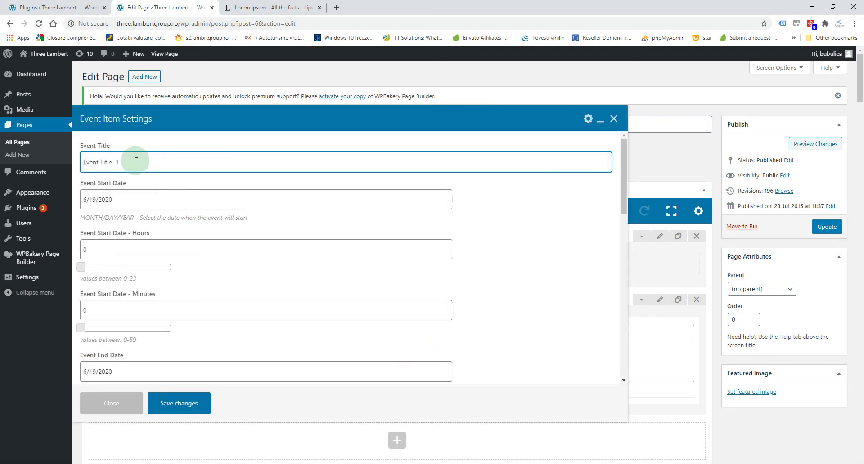
{"action": "left_click", "coordinate": [255, 8]}
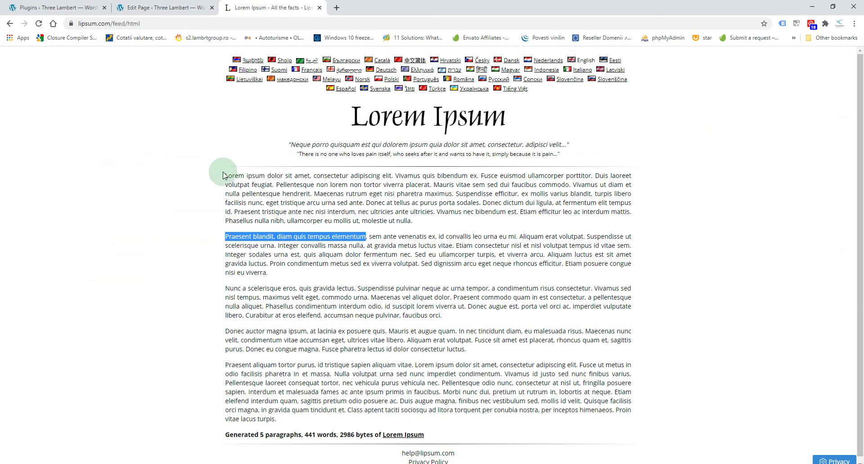
{"action": "left_click", "coordinate": [226, 175]}
{"action": "left_click_drag", "start_coordinate": [227, 175], "coordinate": [311, 176]}
{"action": "key", "text": "ctrl+c"}
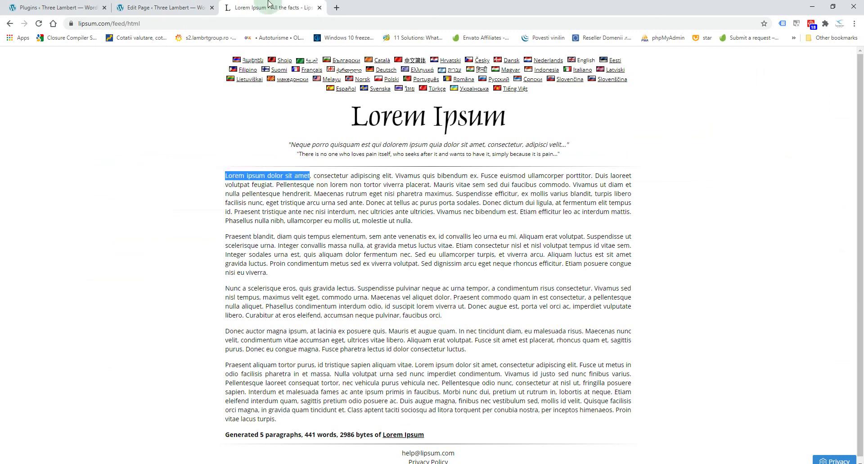
{"action": "left_click", "coordinate": [158, 11]}
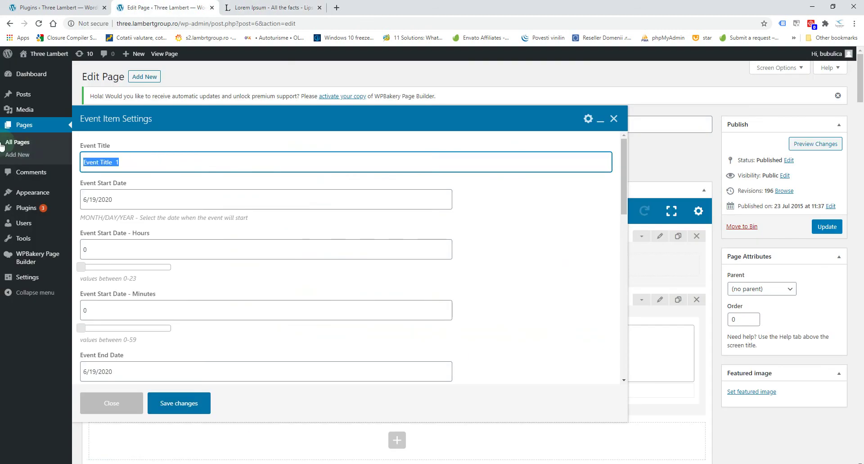
{"action": "key", "text": "ctrl+v"}
Step: Set the event's start to June 20, 2020 at 10:30
{"action": "left_click", "coordinate": [144, 204]}
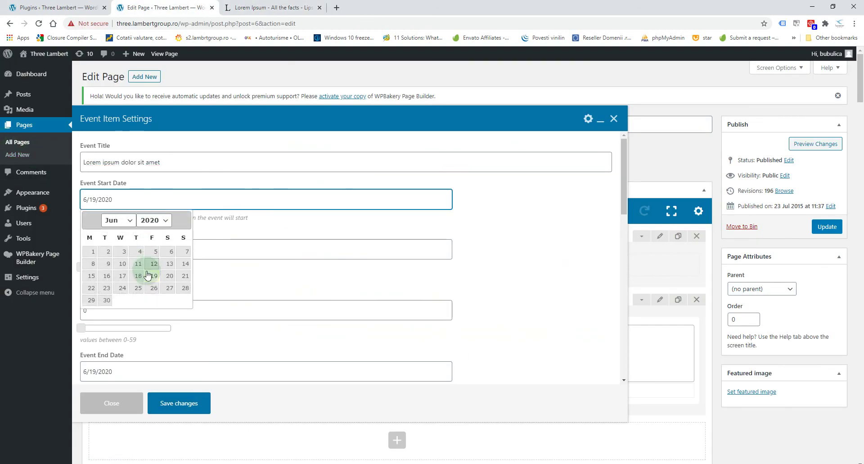
{"action": "left_click", "coordinate": [168, 277]}
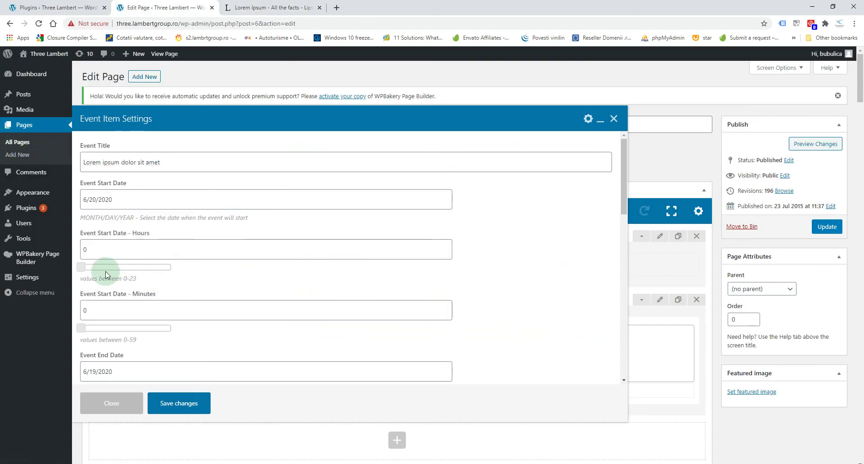
{"action": "left_click_drag", "start_coordinate": [84, 266], "coordinate": [120, 267]}
{"action": "left_click_drag", "start_coordinate": [82, 328], "coordinate": [122, 330]}
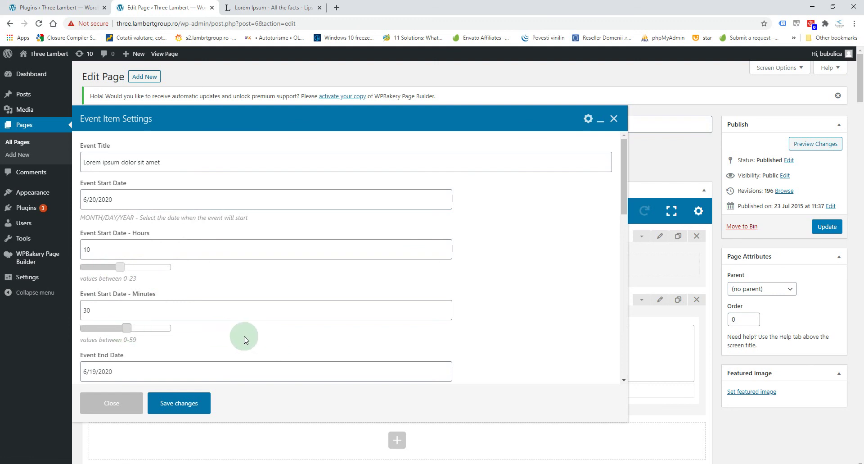
{"action": "scroll", "coordinate": [238, 331], "scroll_direction": "down", "scroll_amount": 3}
Step: Set the event's end date to June 30, 2020 with end hour 8
{"action": "left_click", "coordinate": [123, 233]}
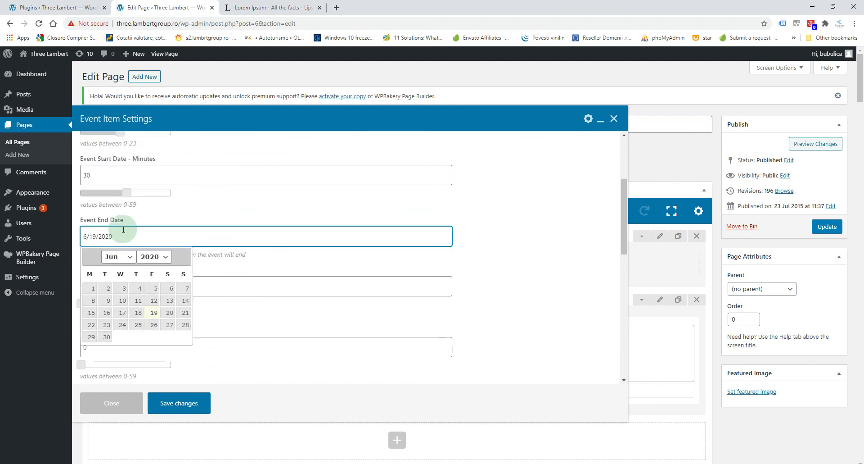
{"action": "left_click", "coordinate": [105, 337]}
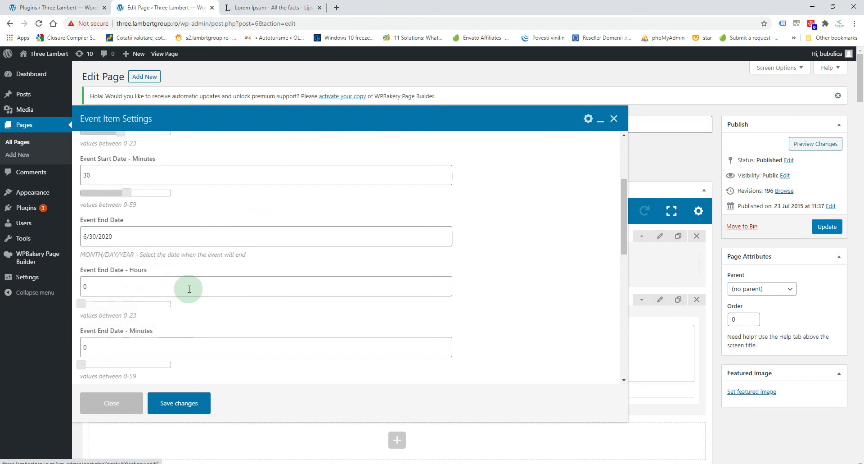
{"action": "scroll", "coordinate": [189, 289], "scroll_direction": "down", "scroll_amount": 2}
{"action": "left_click", "coordinate": [112, 213]}
{"action": "left_click_drag", "start_coordinate": [112, 274], "coordinate": [121, 275]}
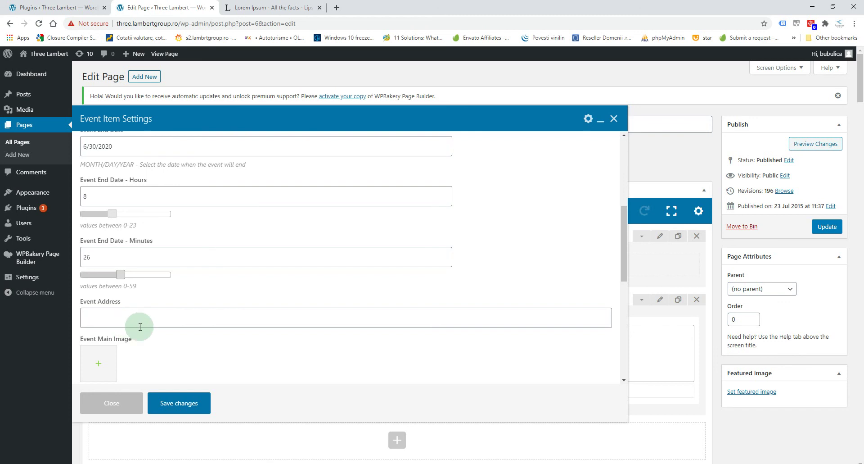
Step: Paste the second paragraph's opening phrase from Lorem Ipsum as the event address
{"action": "left_click", "coordinate": [273, 7]}
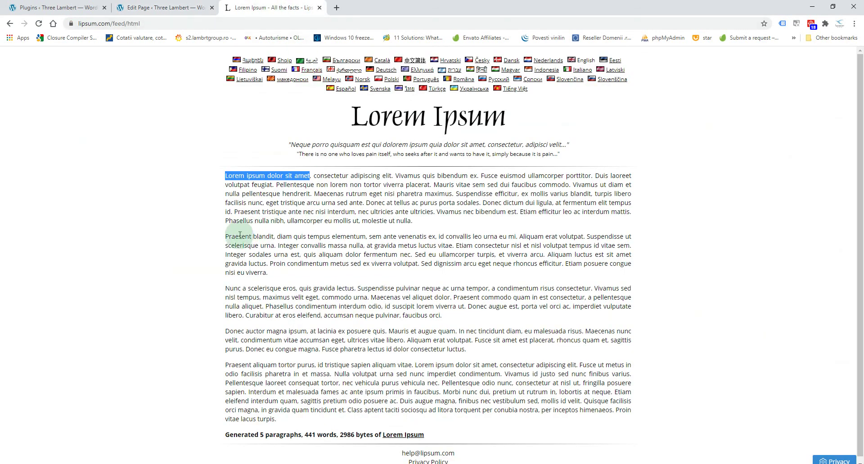
{"action": "left_click_drag", "start_coordinate": [225, 236], "coordinate": [366, 235]}
{"action": "key", "text": "ctrl+c"}
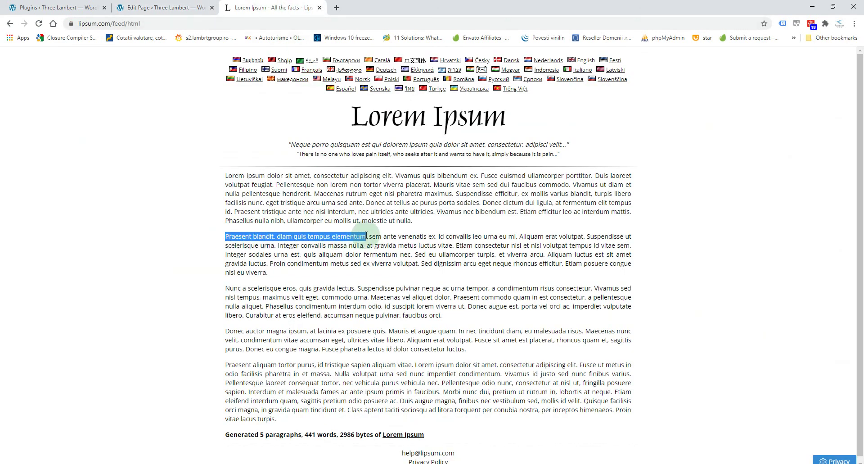
{"action": "left_click", "coordinate": [165, 7]}
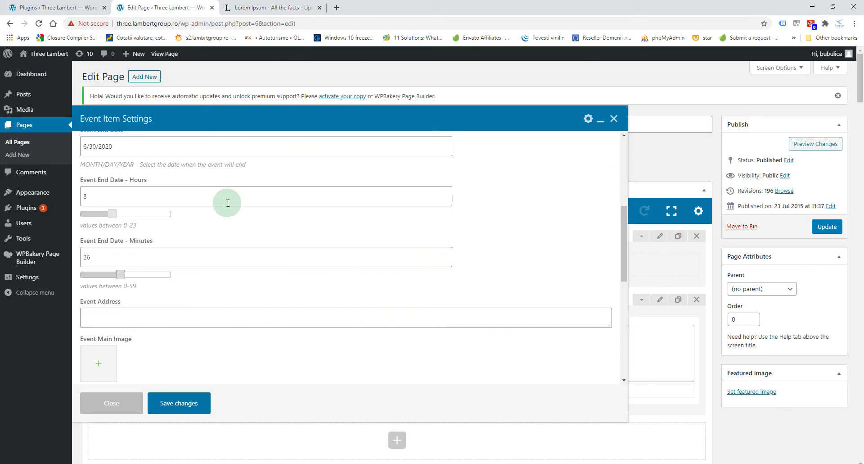
{"action": "left_click", "coordinate": [288, 320]}
{"action": "key", "text": "ctrl+v"}
{"action": "scroll", "coordinate": [239, 356], "scroll_direction": "down", "scroll_amount": 2}
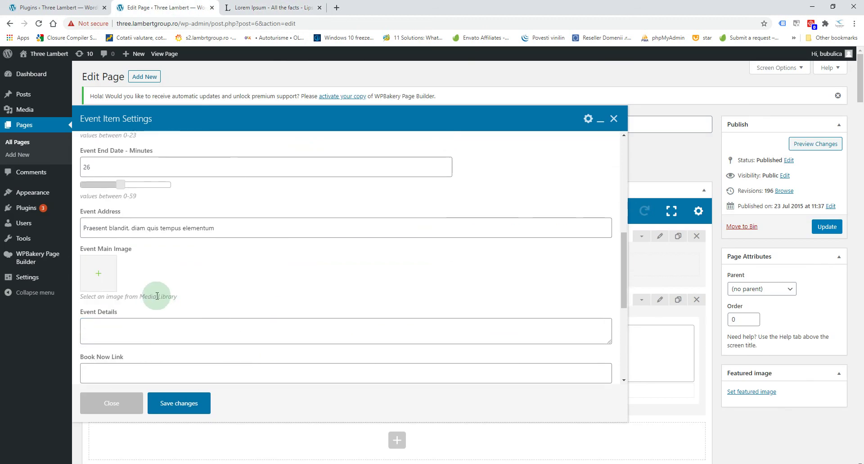
Step: Set the photo of the woman by the sea as the event's main image
{"action": "left_click", "coordinate": [100, 274]}
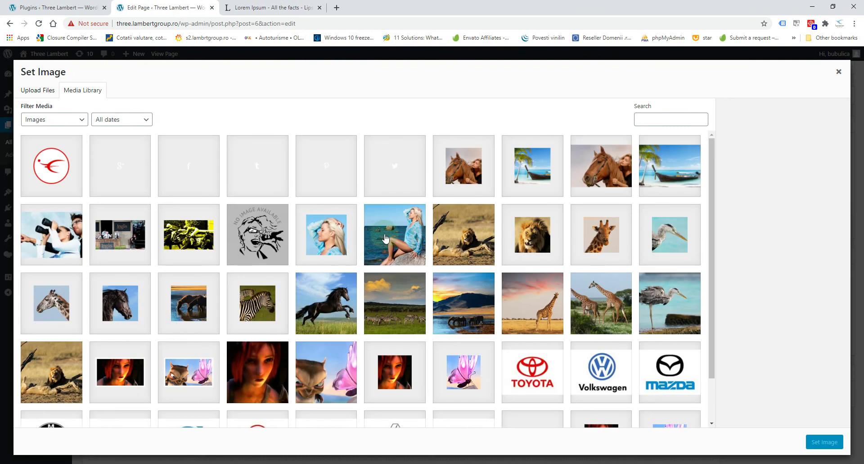
{"action": "left_click", "coordinate": [385, 239]}
{"action": "left_click", "coordinate": [822, 441]}
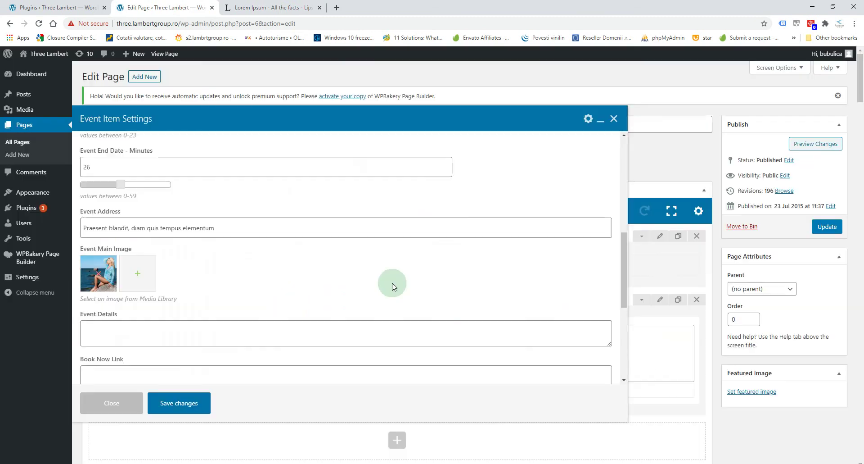
{"action": "scroll", "coordinate": [273, 272], "scroll_direction": "down", "scroll_amount": 2}
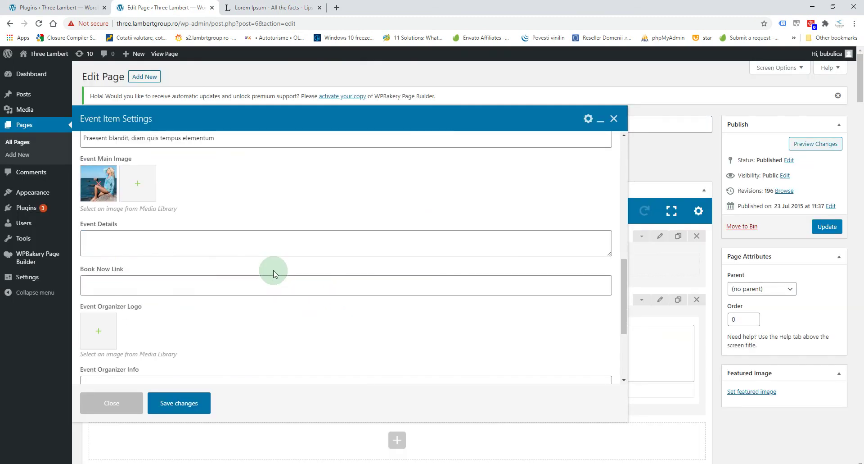
{"action": "left_click", "coordinate": [266, 7]}
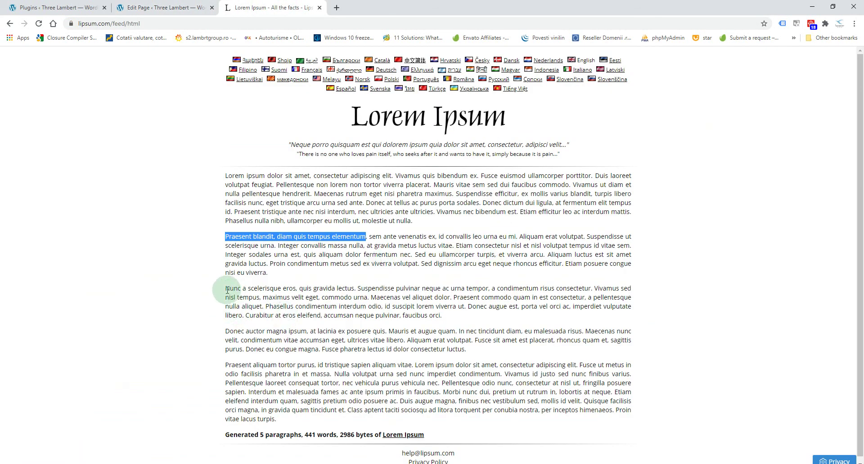
{"action": "left_click_drag", "start_coordinate": [225, 288], "coordinate": [369, 297]}
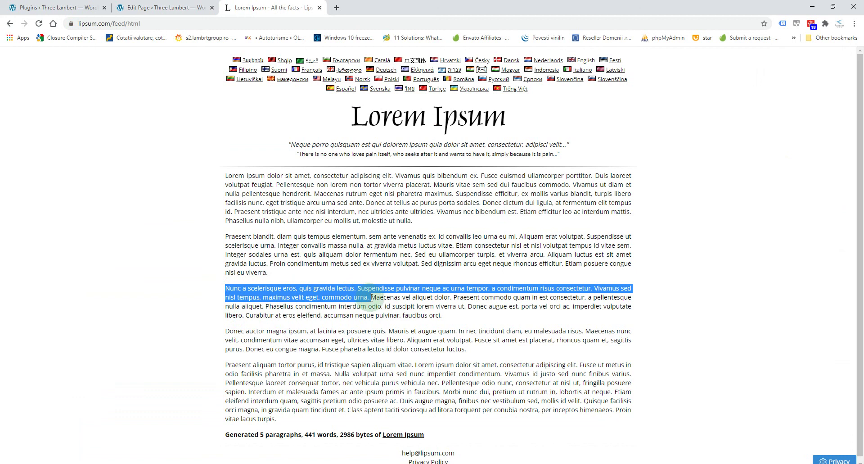
{"action": "key", "text": "ctrl+c"}
{"action": "left_click", "coordinate": [162, 8]}
{"action": "left_click", "coordinate": [147, 243]}
{"action": "key", "text": "ctrl+v"}
{"action": "left_click", "coordinate": [193, 288]}
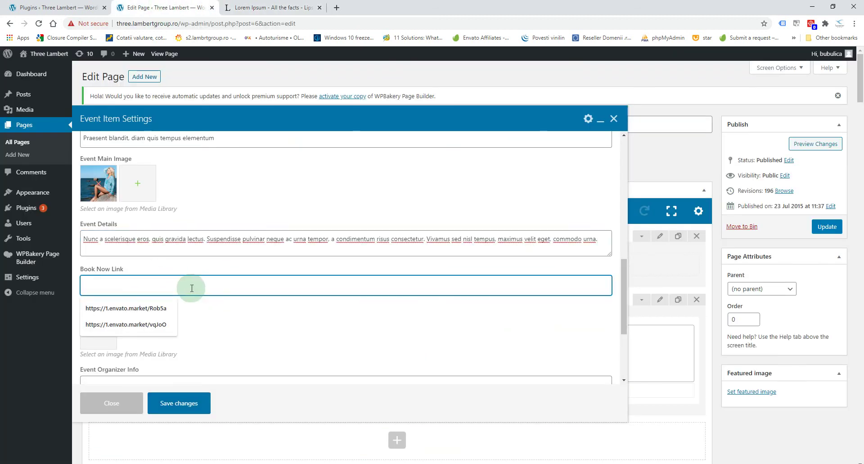
{"action": "left_click", "coordinate": [150, 306]}
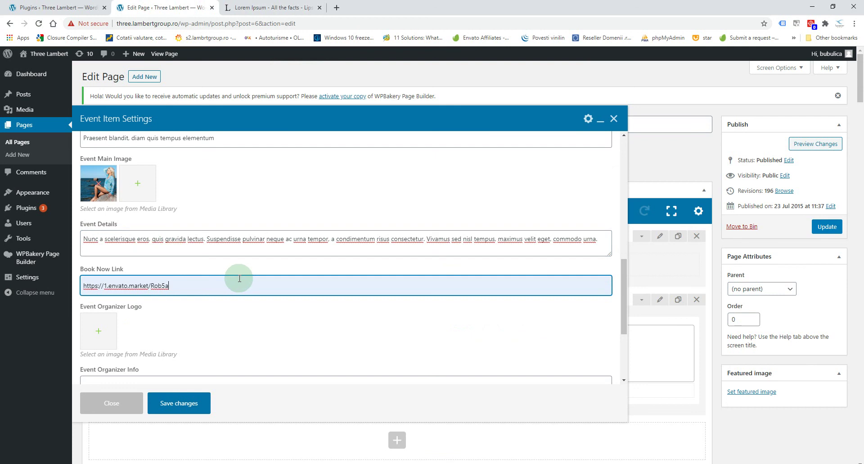
Step: Set Lambert-Group-Logo as the event organizer logo
{"action": "left_click", "coordinate": [99, 330]}
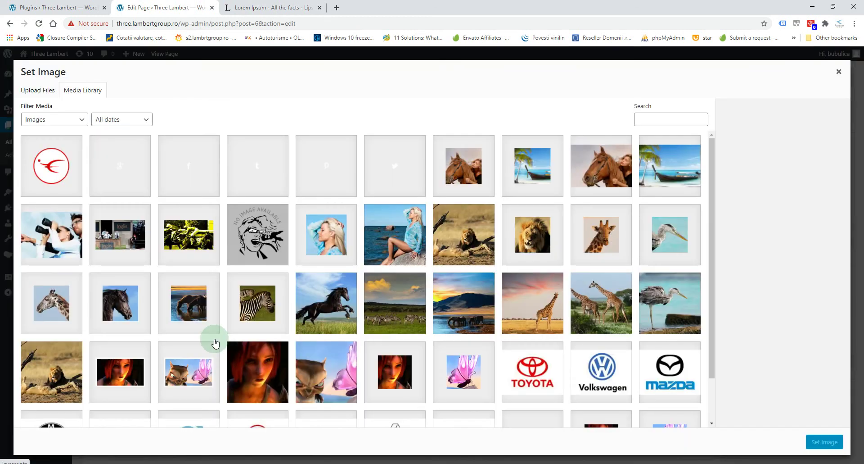
{"action": "left_click", "coordinate": [63, 164]}
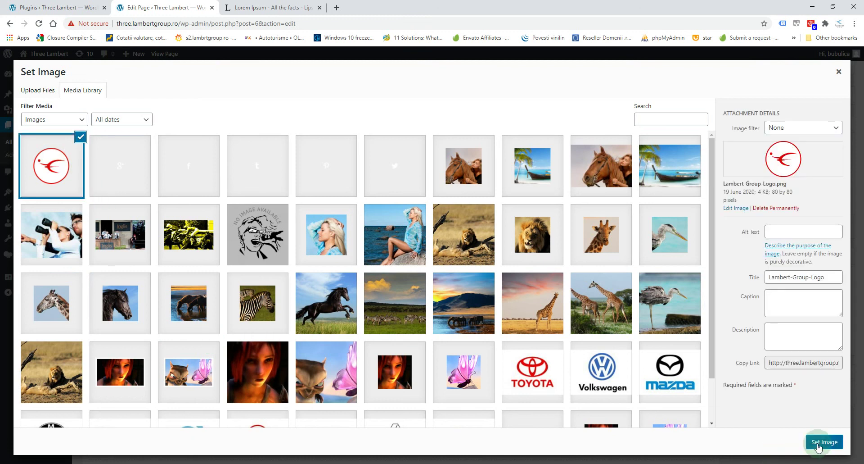
{"action": "left_click", "coordinate": [824, 442]}
{"action": "scroll", "coordinate": [410, 285], "scroll_direction": "down", "scroll_amount": 2}
Step: Paste the fifth-paragraph 'Praesent aliquam' filler text into Event Organizer Info
{"action": "left_click", "coordinate": [218, 300]}
{"action": "left_click", "coordinate": [252, 7]}
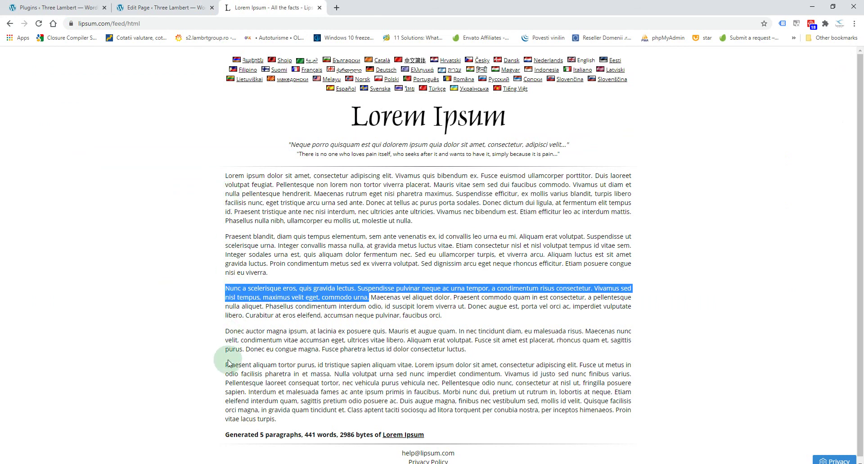
{"action": "left_click_drag", "start_coordinate": [225, 363], "coordinate": [496, 365]}
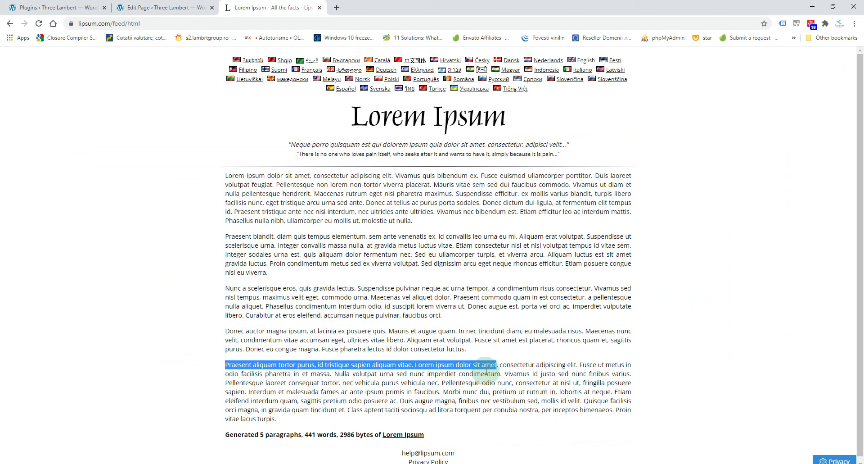
{"action": "left_click", "coordinate": [198, 7]}
{"action": "left_click", "coordinate": [136, 305]}
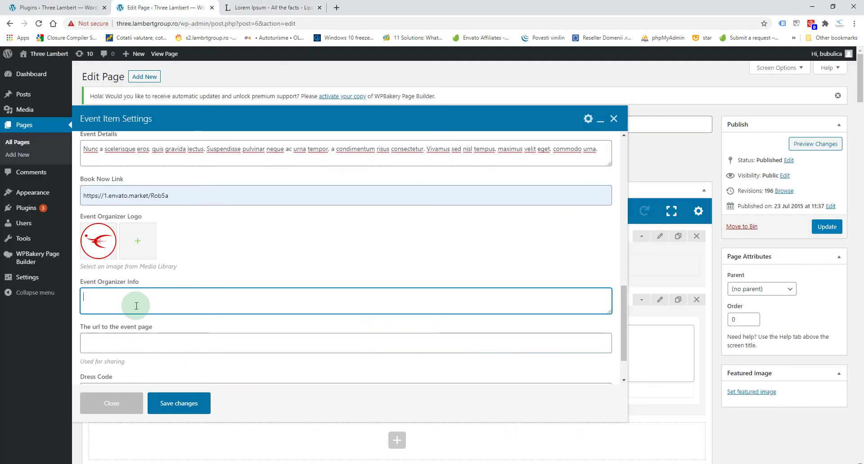
{"action": "key", "text": "ctrl+v"}
{"action": "left_click", "coordinate": [327, 326]}
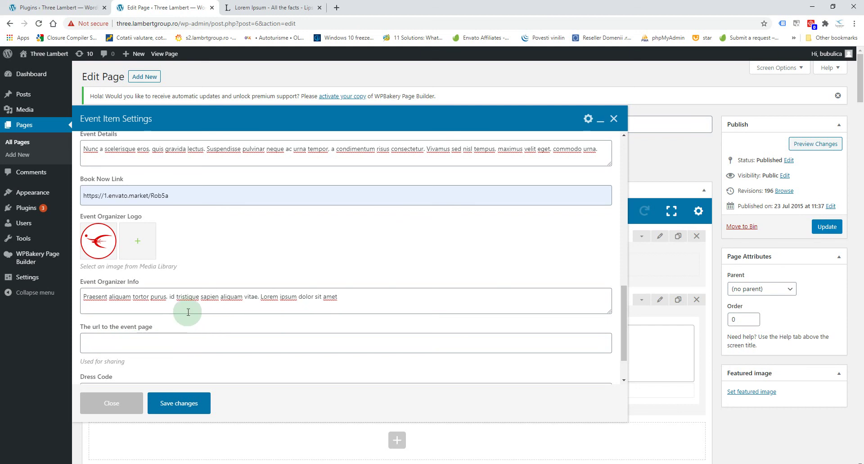
Step: Set the dress code to Suit, leaving the event not cancelled
{"action": "scroll", "coordinate": [188, 311], "scroll_direction": "down", "scroll_amount": 1}
{"action": "left_click", "coordinate": [159, 288]}
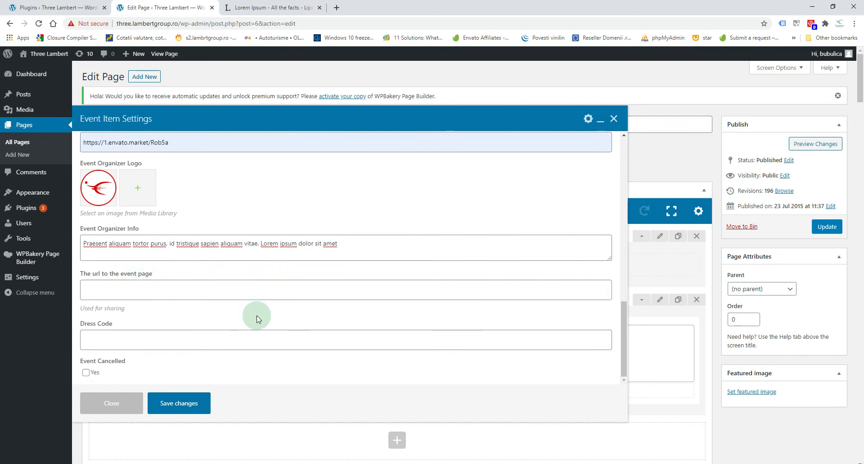
{"action": "left_click", "coordinate": [120, 345]}
{"action": "left_click", "coordinate": [108, 362]}
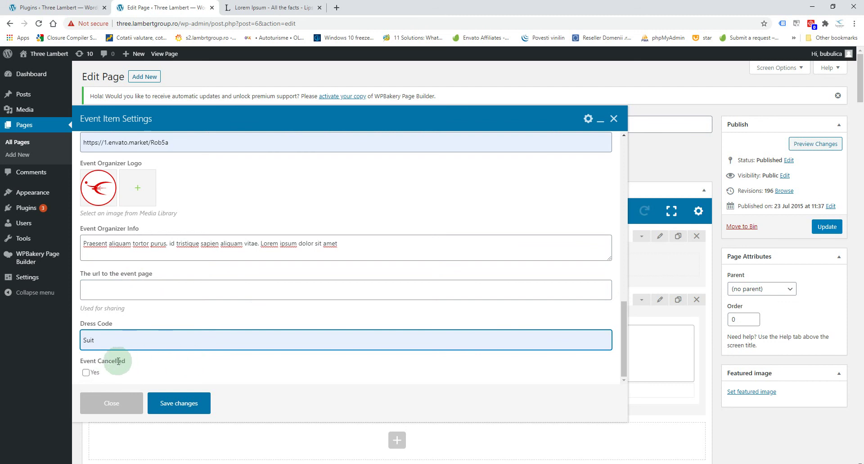
{"action": "left_click", "coordinate": [87, 374]}
{"action": "left_click", "coordinate": [86, 373]}
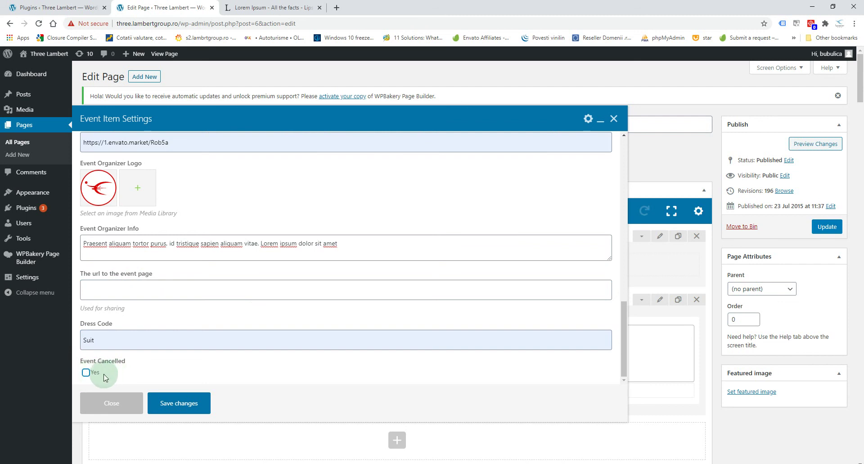
Step: Save the first event, duplicate it, and open the copy's settings
{"action": "left_click", "coordinate": [185, 404]}
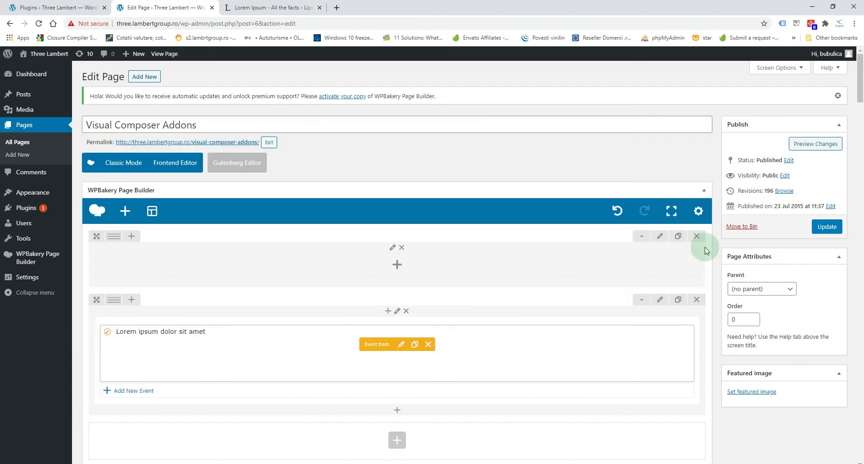
{"action": "scroll", "coordinate": [557, 300], "scroll_direction": "down", "scroll_amount": 2}
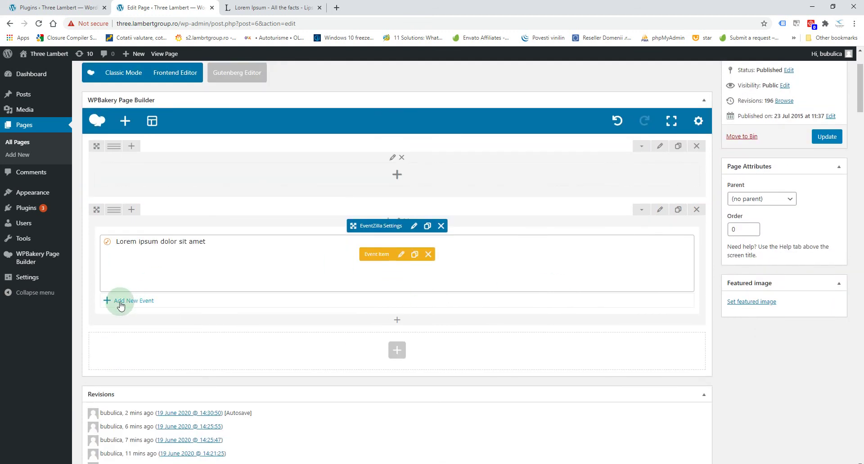
{"action": "left_click", "coordinate": [415, 254]}
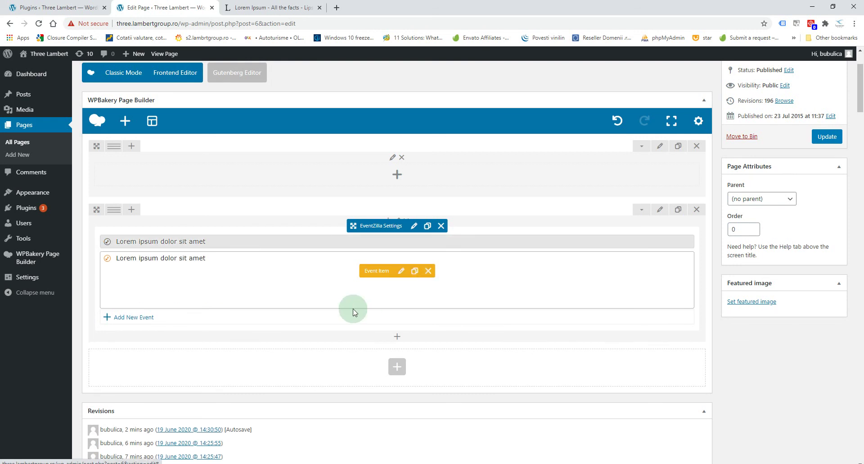
{"action": "left_click", "coordinate": [402, 272]}
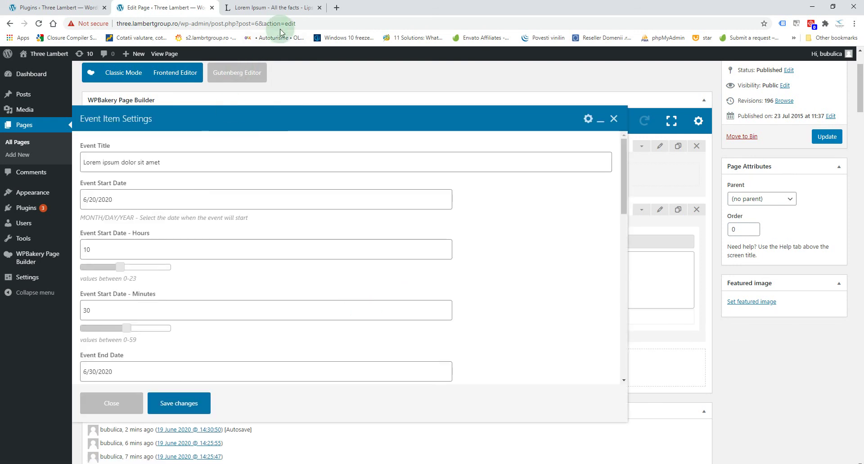
Step: Retitle the copy 'Praesent blandit, diam quis tempus' from the Lorem Ipsum text
{"action": "left_click", "coordinate": [278, 8]}
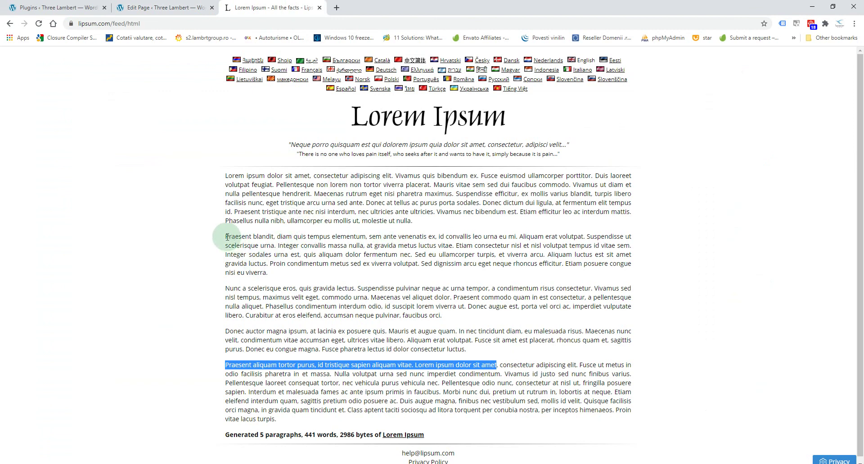
{"action": "left_click_drag", "start_coordinate": [225, 236], "coordinate": [327, 236]}
{"action": "left_click", "coordinate": [178, 7]}
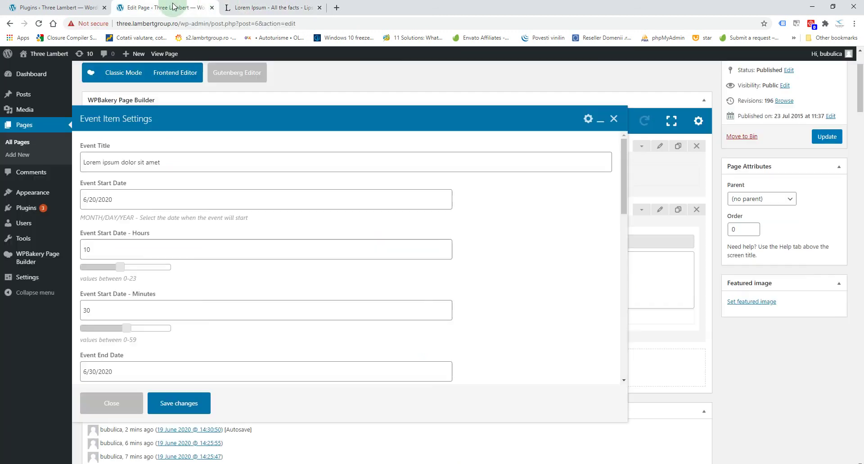
{"action": "triple_click", "coordinate": [164, 163]}
{"action": "key", "text": "ctrl+v"}
Step: Set the second event to run from June 26 to July 17, 2020
{"action": "left_click", "coordinate": [120, 199]}
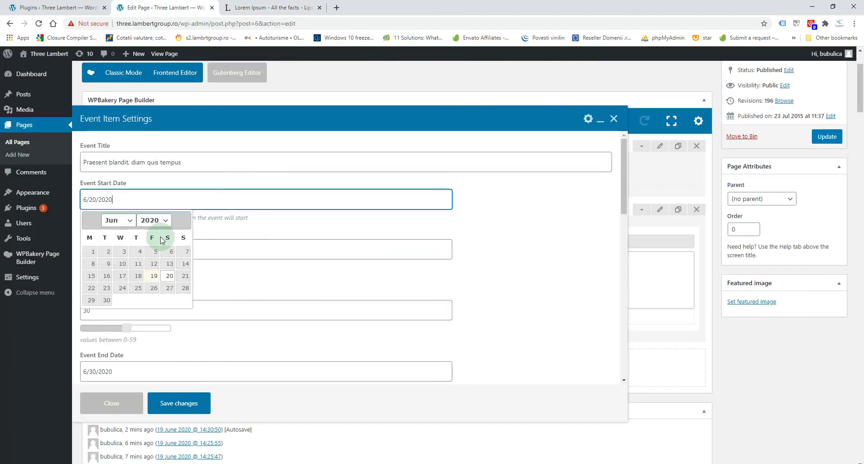
{"action": "left_click", "coordinate": [157, 287]}
{"action": "scroll", "coordinate": [128, 317], "scroll_direction": "down", "scroll_amount": 2}
{"action": "left_click", "coordinate": [106, 282]}
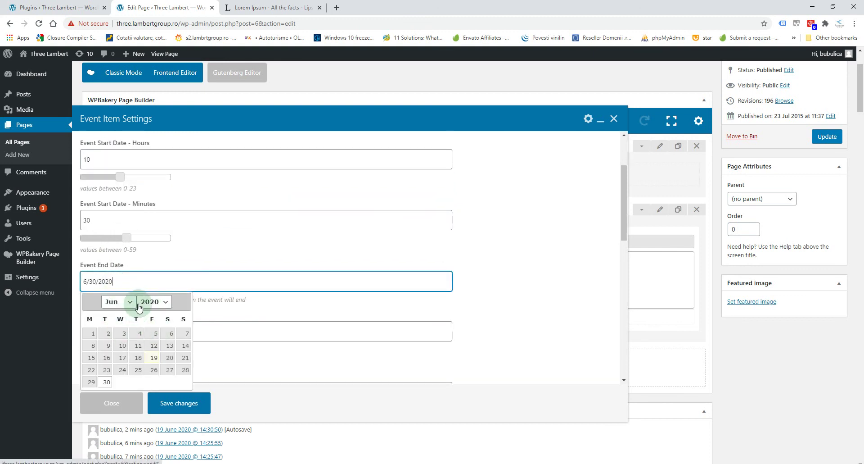
{"action": "left_click", "coordinate": [118, 301]}
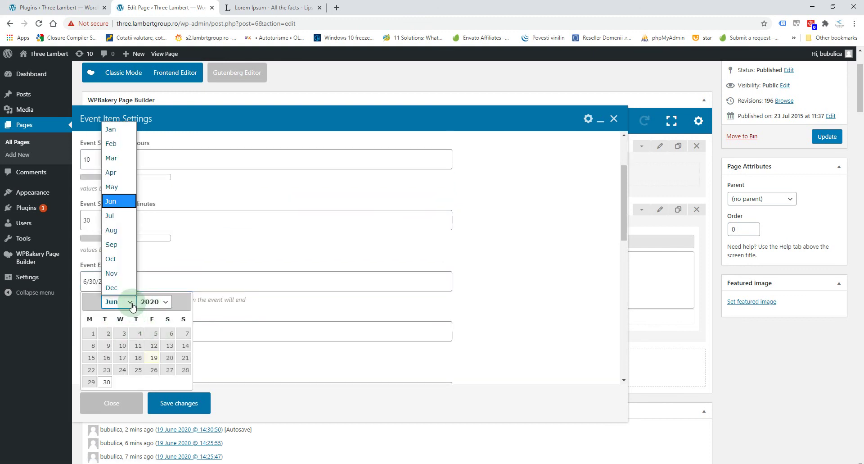
{"action": "left_click", "coordinate": [113, 221]}
{"action": "left_click", "coordinate": [152, 359]}
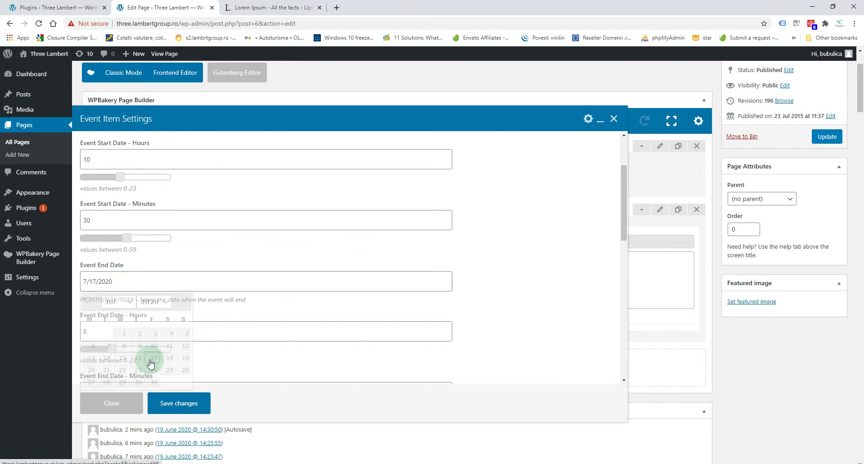
Step: Replace the main image with the lion photo and save the second event
{"action": "scroll", "coordinate": [436, 305], "scroll_direction": "down", "scroll_amount": 5}
{"action": "left_click", "coordinate": [135, 231]}
{"action": "left_click", "coordinate": [99, 232]}
{"action": "left_click", "coordinate": [96, 232]}
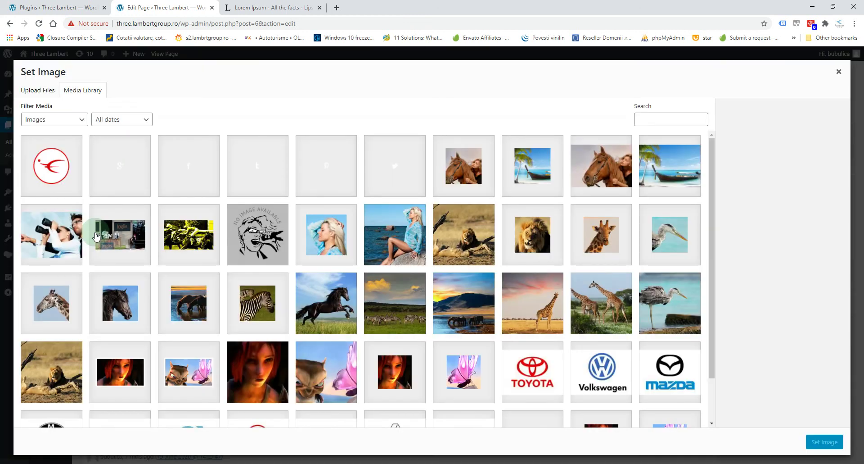
{"action": "left_click", "coordinate": [465, 227]}
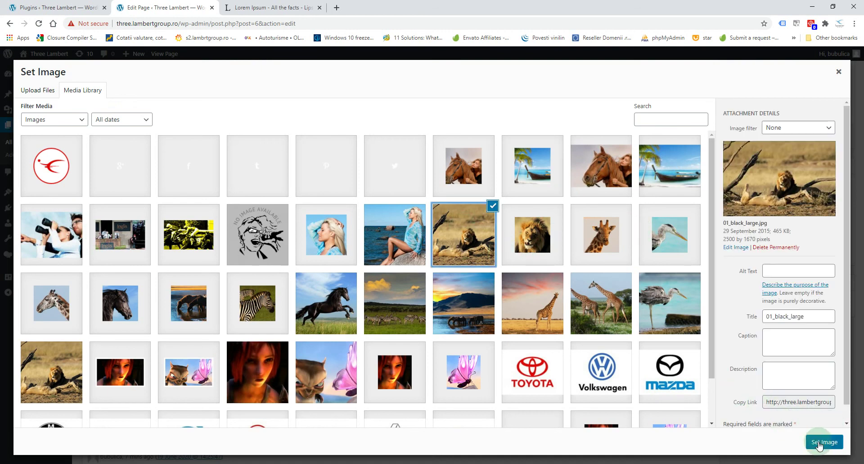
{"action": "left_click", "coordinate": [819, 443]}
{"action": "scroll", "coordinate": [363, 314], "scroll_direction": "down", "scroll_amount": 5}
{"action": "left_click", "coordinate": [171, 408]}
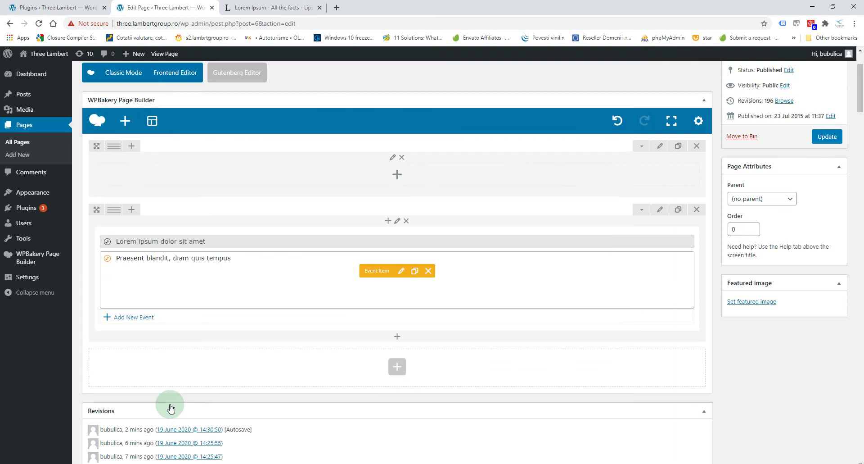
Step: Duplicate the Praesent blandit event and title the copy 'Donec auctor magna ipsum'
{"action": "left_click", "coordinate": [415, 271]}
{"action": "left_click", "coordinate": [401, 287]}
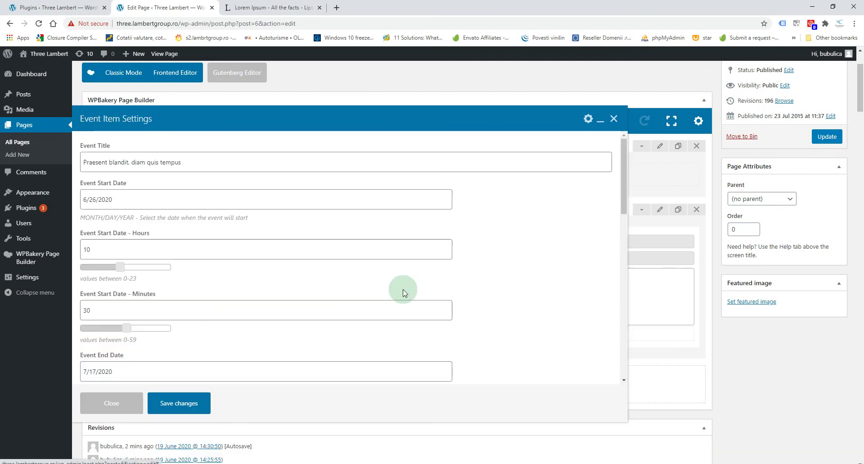
{"action": "left_click", "coordinate": [253, 8]}
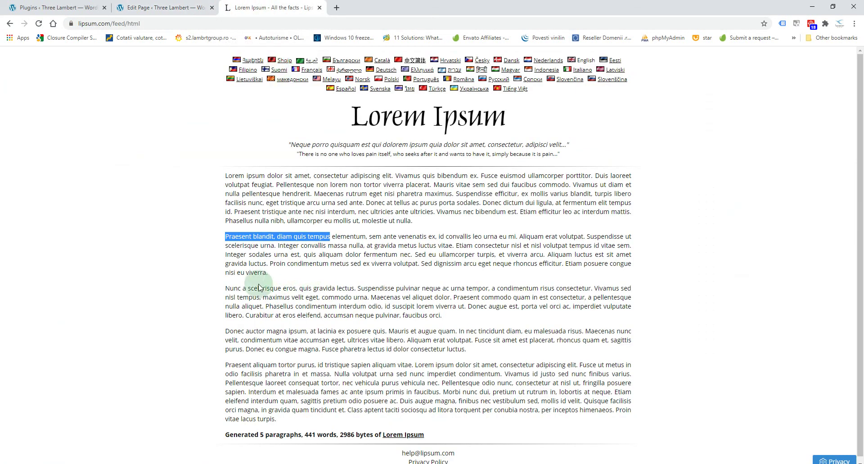
{"action": "left_click_drag", "start_coordinate": [225, 331], "coordinate": [300, 330]}
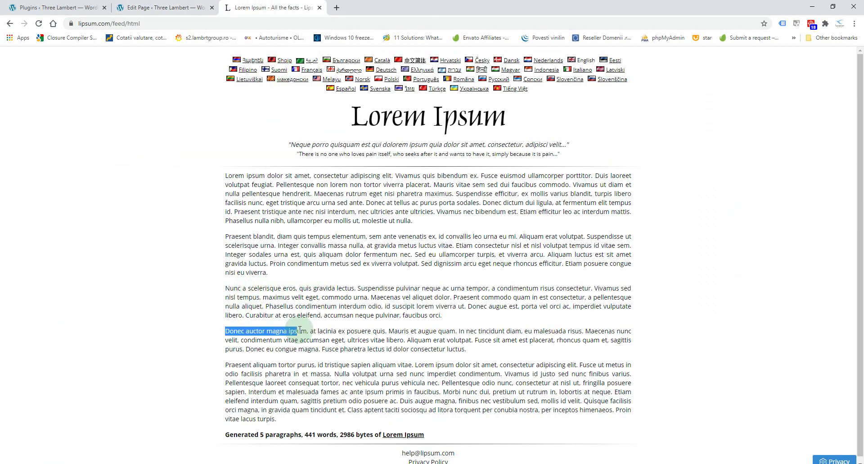
{"action": "left_click", "coordinate": [215, 9]}
{"action": "triple_click", "coordinate": [187, 162]}
{"action": "key", "text": "ctrl+v"}
Step: Set the third event to run from June 28 to July 9
{"action": "left_click", "coordinate": [96, 199]}
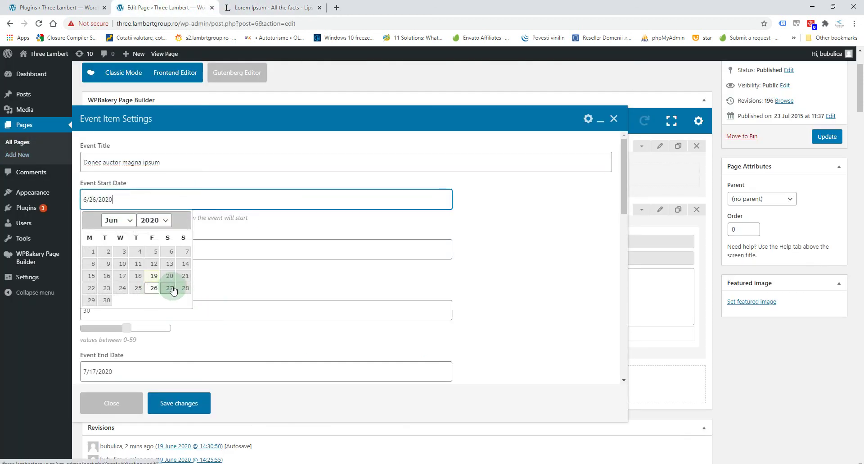
{"action": "left_click", "coordinate": [185, 287]}
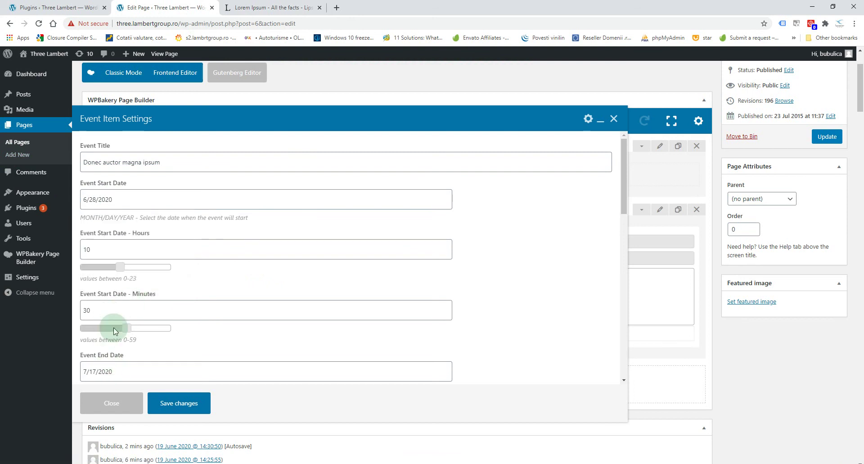
{"action": "scroll", "coordinate": [112, 327], "scroll_direction": "down", "scroll_amount": 3}
{"action": "left_click", "coordinate": [120, 236]}
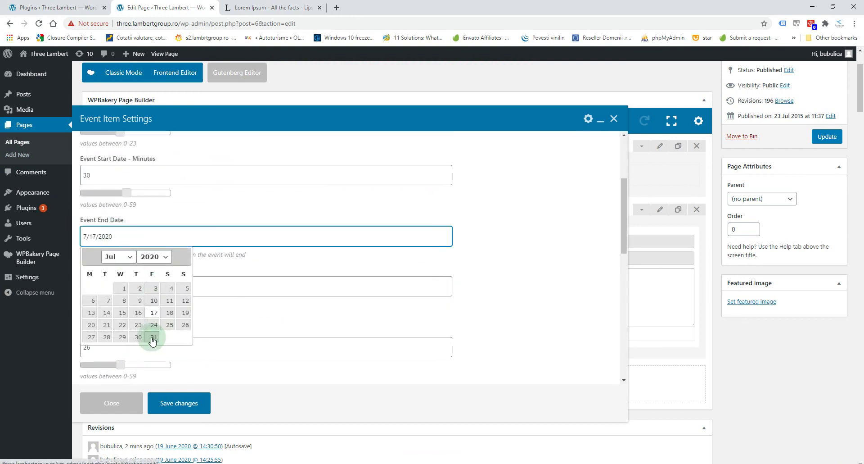
{"action": "left_click", "coordinate": [137, 302]}
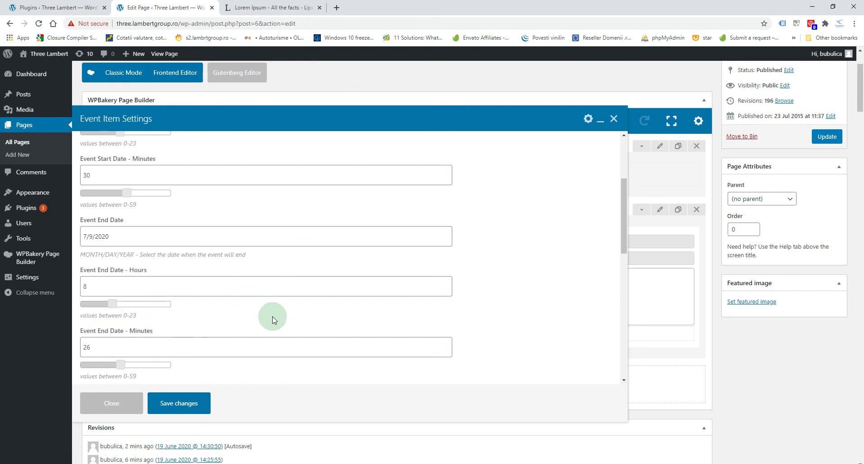
Step: Replace its main image with the sunset horses photo, 06_black.jpg
{"action": "scroll", "coordinate": [273, 320], "scroll_direction": "down", "scroll_amount": 5}
{"action": "left_click", "coordinate": [113, 215]}
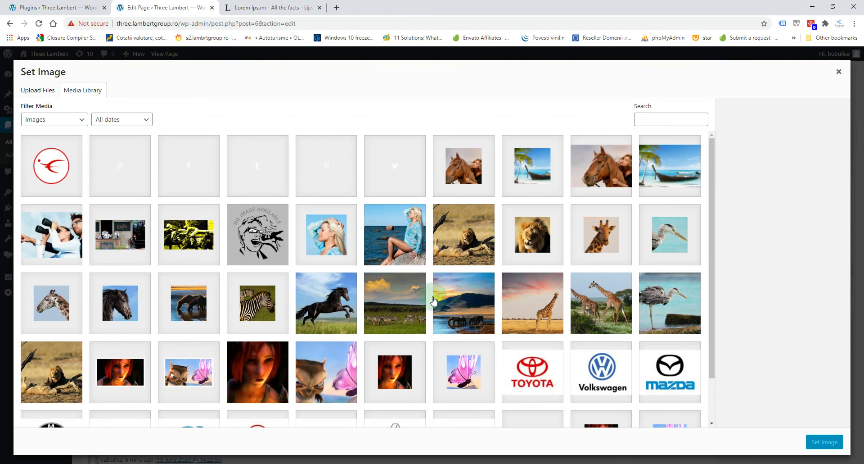
{"action": "left_click", "coordinate": [459, 299]}
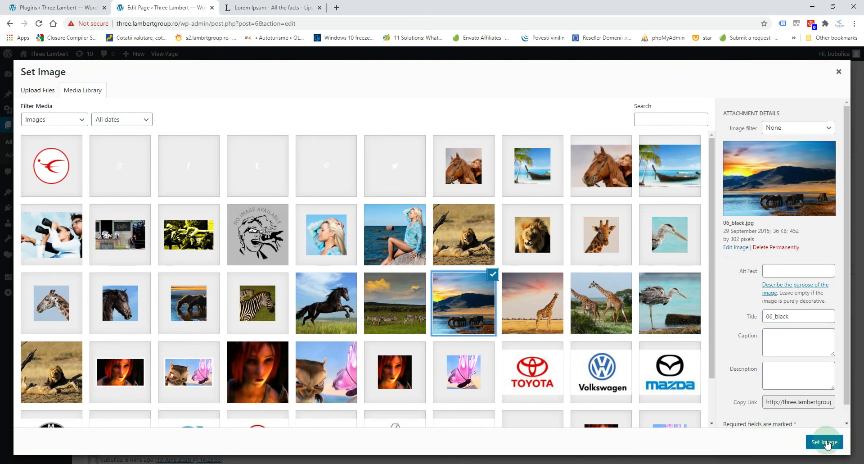
{"action": "left_click", "coordinate": [824, 442]}
Step: Mark the event cancelled, save its settings, and update the page
{"action": "scroll", "coordinate": [355, 288], "scroll_direction": "down", "scroll_amount": 5}
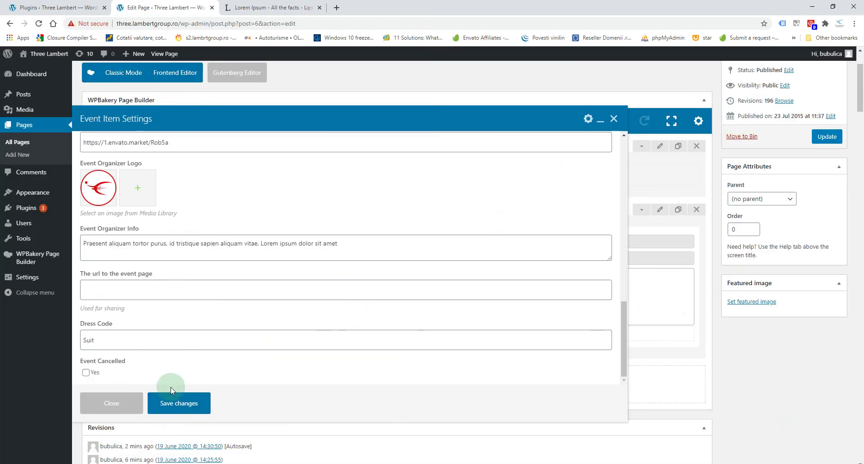
{"action": "scroll", "coordinate": [201, 368], "scroll_direction": "down", "scroll_amount": 2}
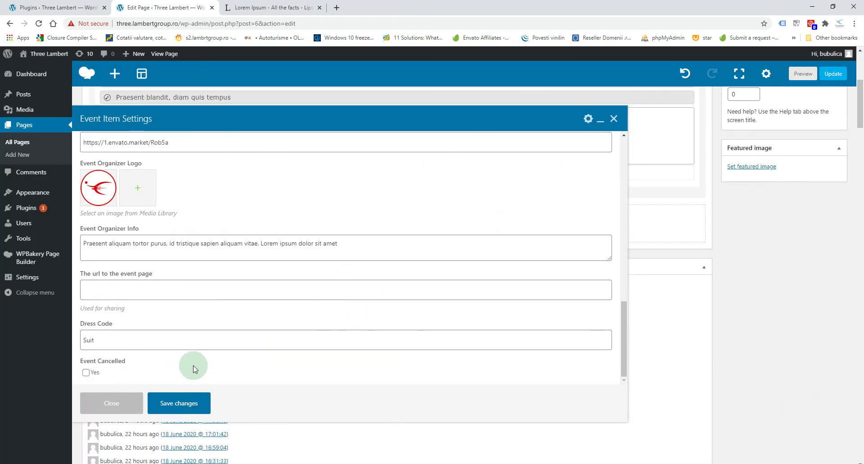
{"action": "left_click", "coordinate": [85, 373]}
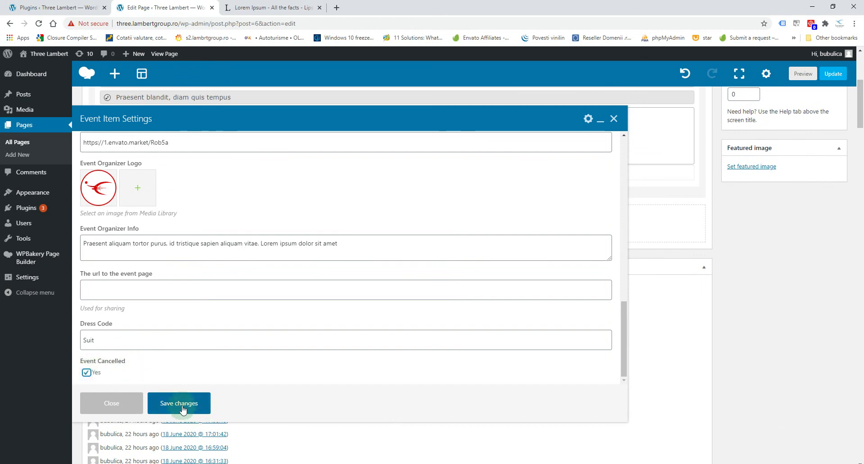
{"action": "left_click", "coordinate": [182, 405]}
{"action": "left_click", "coordinate": [827, 183]}
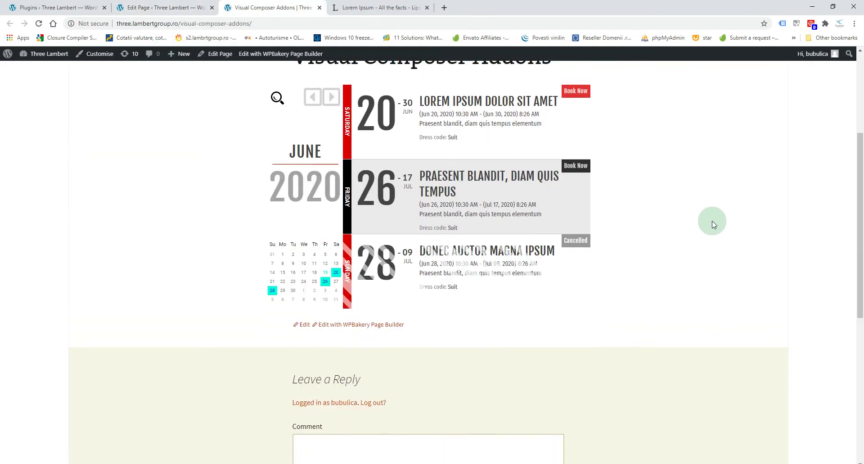
Step: Expand and collapse the Lorem ipsum and Praesent blandit events on the live calendar to check details
{"action": "scroll", "coordinate": [712, 224], "scroll_direction": "up", "scroll_amount": 3}
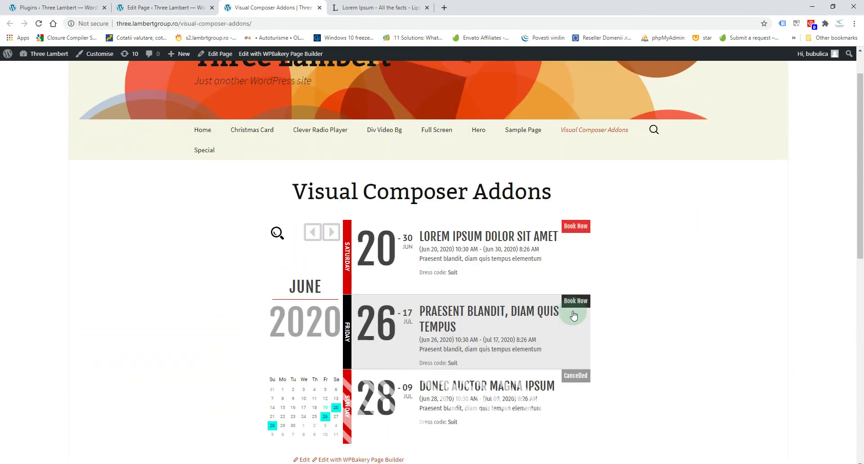
{"action": "scroll", "coordinate": [602, 332], "scroll_direction": "down", "scroll_amount": 2}
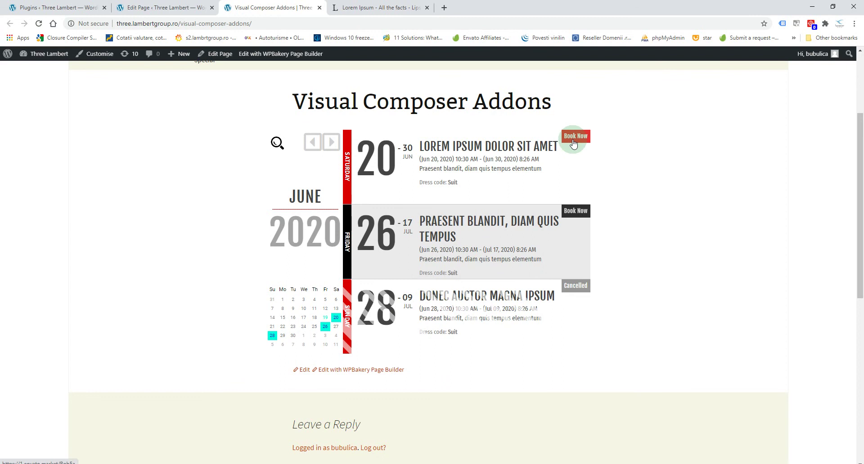
{"action": "left_click", "coordinate": [478, 166]}
{"action": "scroll", "coordinate": [647, 293], "scroll_direction": "down", "scroll_amount": 6}
{"action": "scroll", "coordinate": [648, 297], "scroll_direction": "up", "scroll_amount": 4}
{"action": "scroll", "coordinate": [646, 293], "scroll_direction": "up", "scroll_amount": 3}
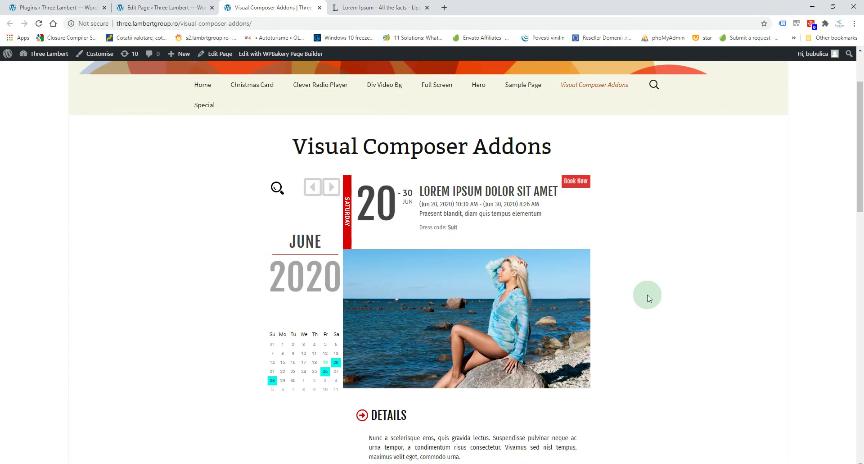
{"action": "scroll", "coordinate": [646, 294], "scroll_direction": "down", "scroll_amount": 5}
{"action": "scroll", "coordinate": [581, 263], "scroll_direction": "up", "scroll_amount": 4}
{"action": "left_click", "coordinate": [446, 163]}
{"action": "left_click", "coordinate": [441, 223]}
{"action": "scroll", "coordinate": [609, 252], "scroll_direction": "down", "scroll_amount": 8}
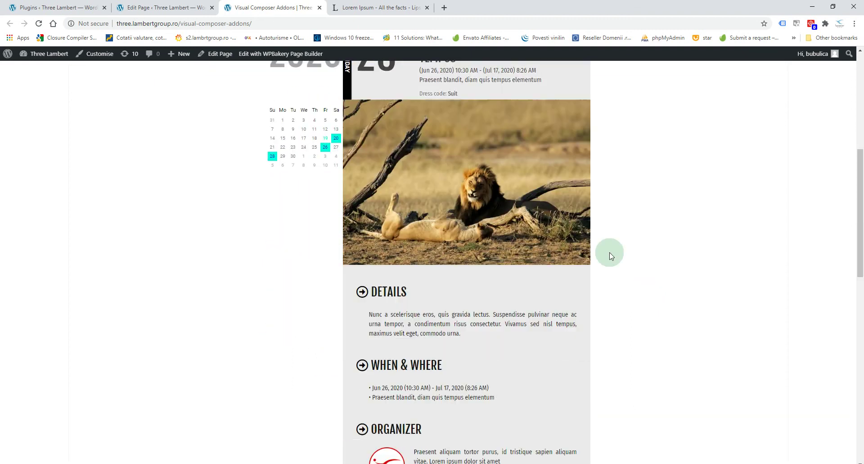
{"action": "scroll", "coordinate": [486, 260], "scroll_direction": "up", "scroll_amount": 4}
{"action": "left_click", "coordinate": [486, 260]}
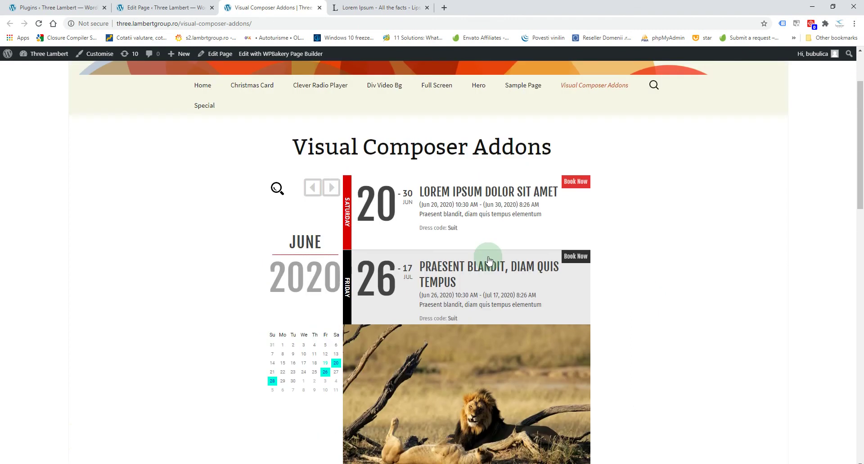
{"action": "scroll", "coordinate": [486, 256], "scroll_direction": "up", "scroll_amount": 1}
{"action": "scroll", "coordinate": [634, 326], "scroll_direction": "down", "scroll_amount": 1}
{"action": "scroll", "coordinate": [634, 326], "scroll_direction": "down", "scroll_amount": 2}
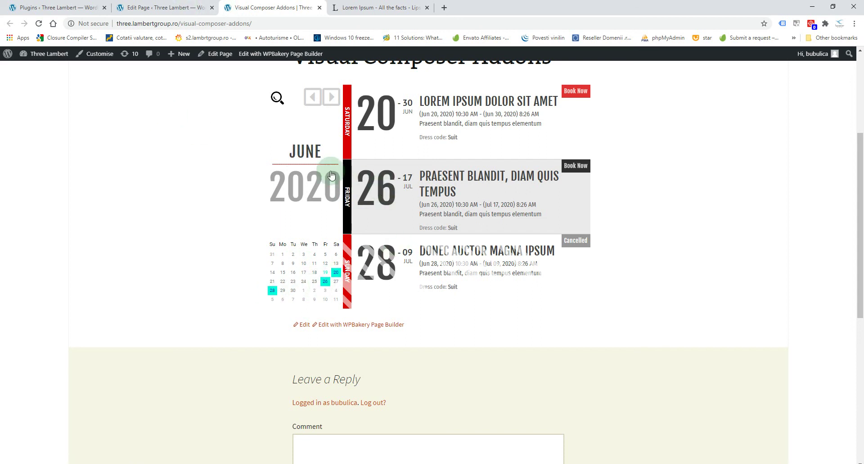
{"action": "left_click", "coordinate": [331, 96]}
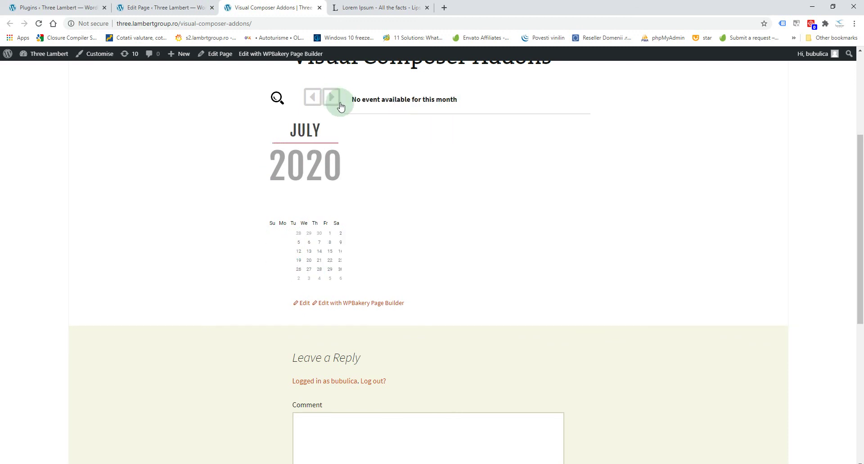
{"action": "left_click", "coordinate": [313, 99]}
{"action": "left_click", "coordinate": [314, 98]}
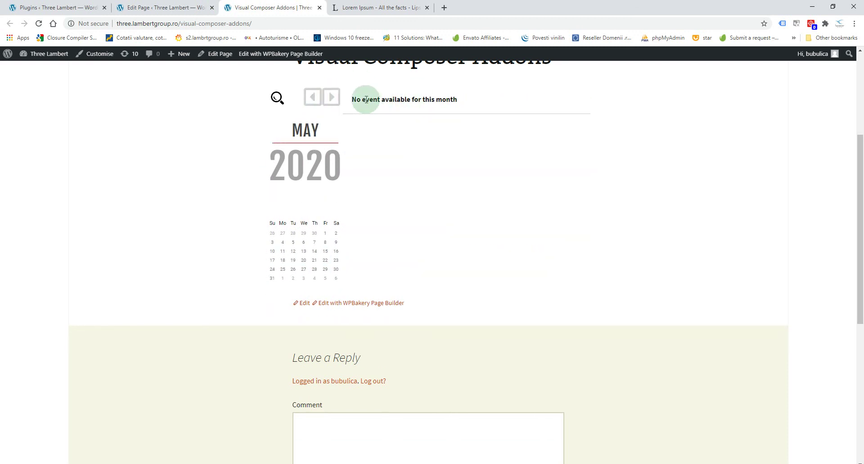
{"action": "left_click", "coordinate": [331, 97]}
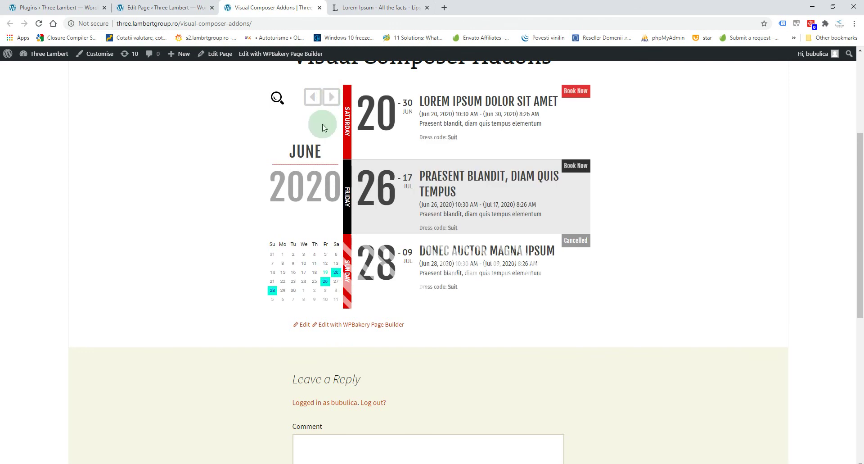
{"action": "left_click", "coordinate": [308, 180]}
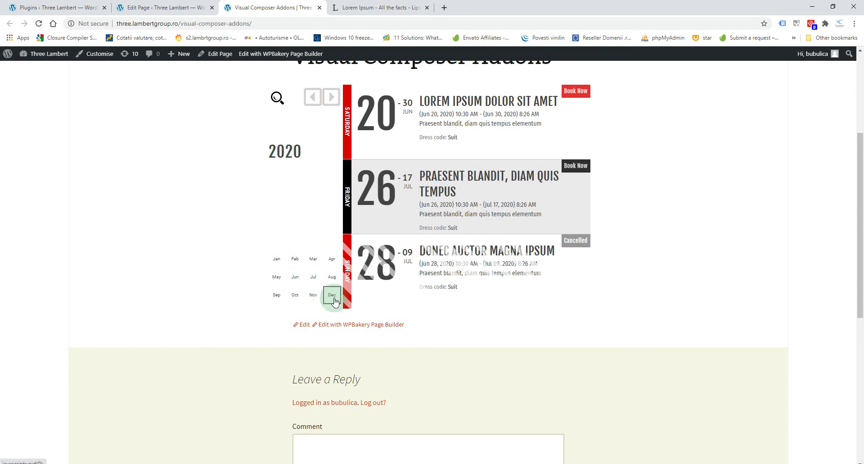
{"action": "left_click", "coordinate": [332, 295]}
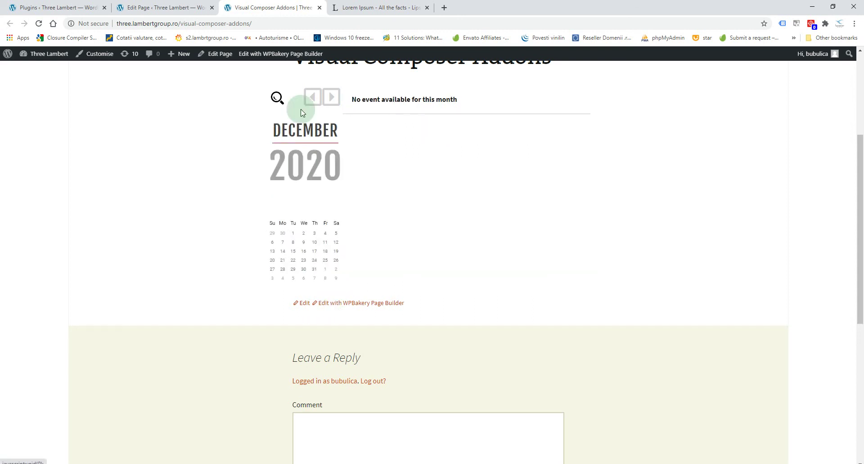
{"action": "left_click", "coordinate": [312, 167]}
{"action": "left_click", "coordinate": [288, 132]}
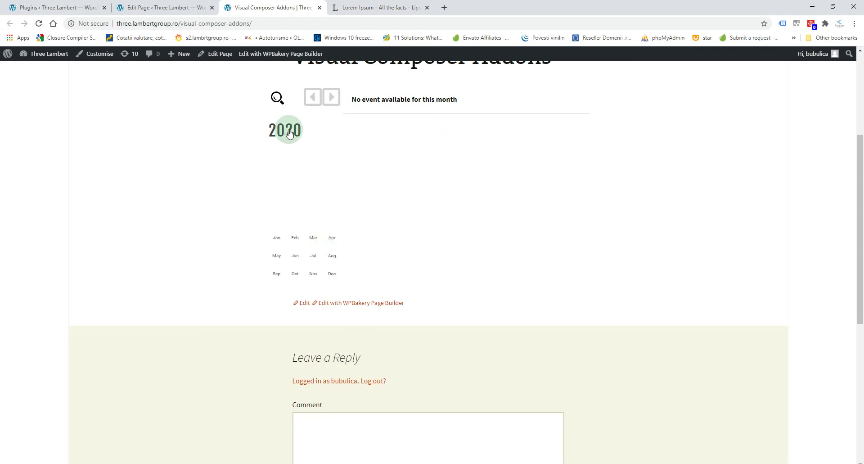
{"action": "left_click_drag", "start_coordinate": [306, 129], "coordinate": [325, 114]}
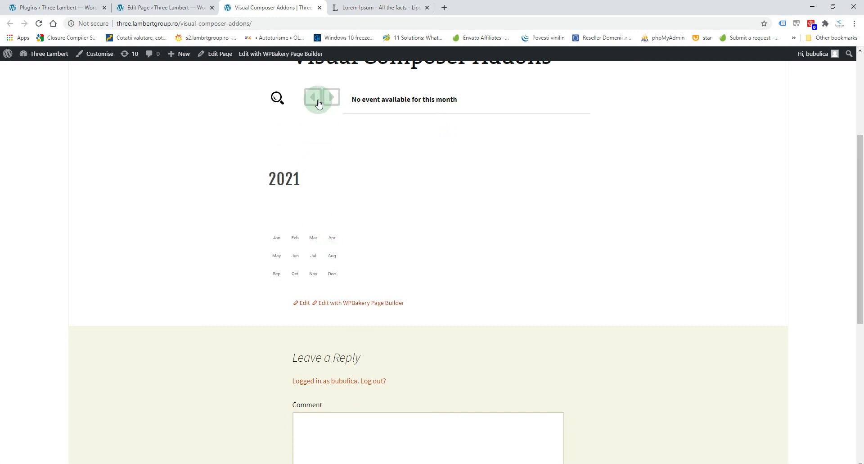
{"action": "left_click_drag", "start_coordinate": [318, 103], "coordinate": [294, 265]}
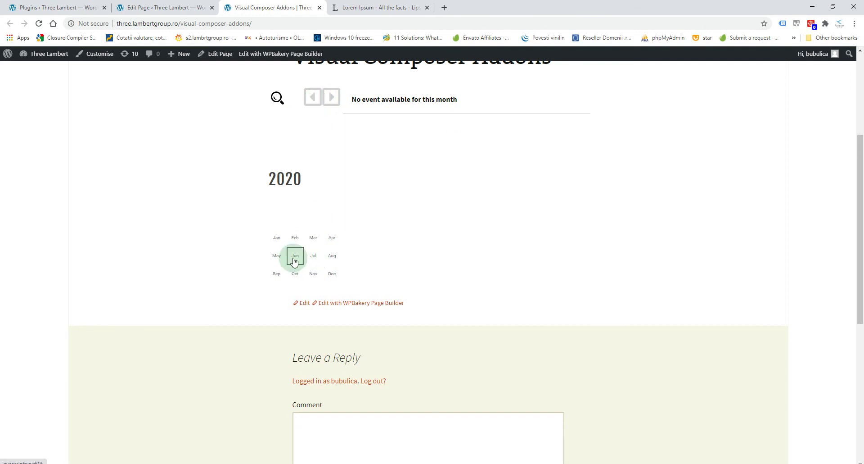
{"action": "left_click", "coordinate": [294, 261]}
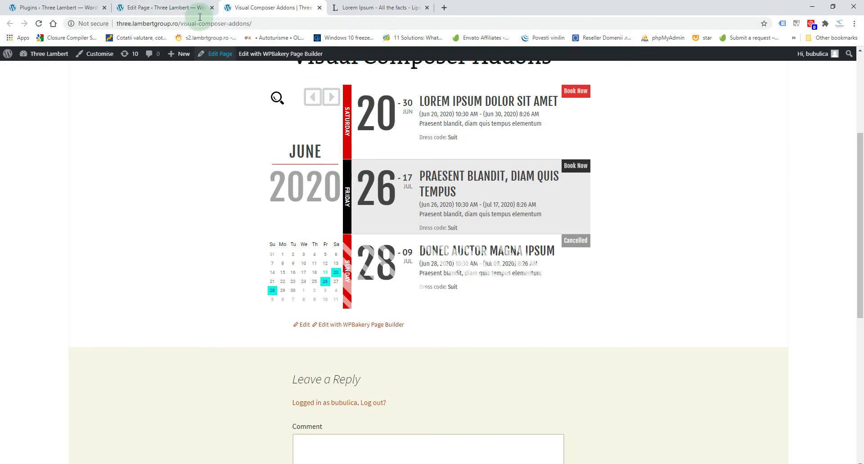
Step: Set Show Full Calendar On Left to No in EventZilla settings, save, and update the page
{"action": "left_click", "coordinate": [161, 7]}
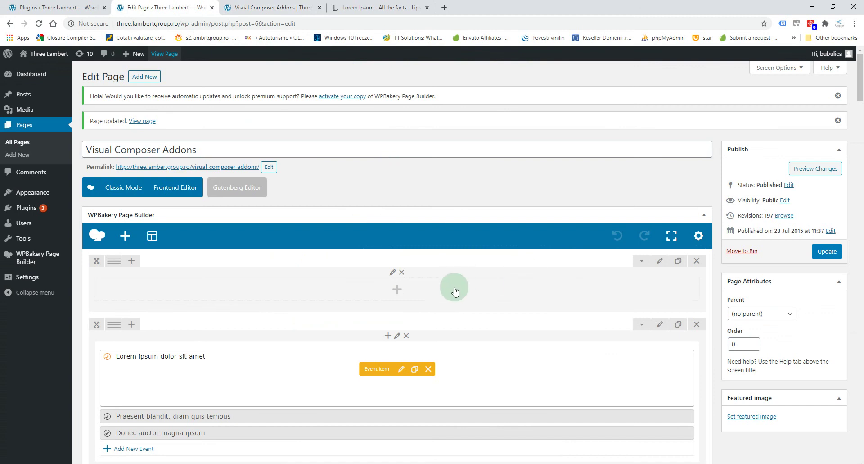
{"action": "scroll", "coordinate": [454, 291], "scroll_direction": "down", "scroll_amount": 3}
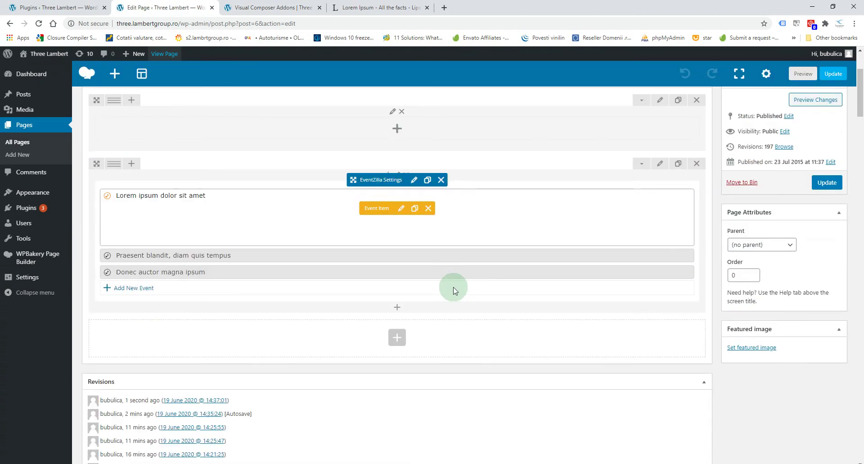
{"action": "left_click", "coordinate": [414, 181]}
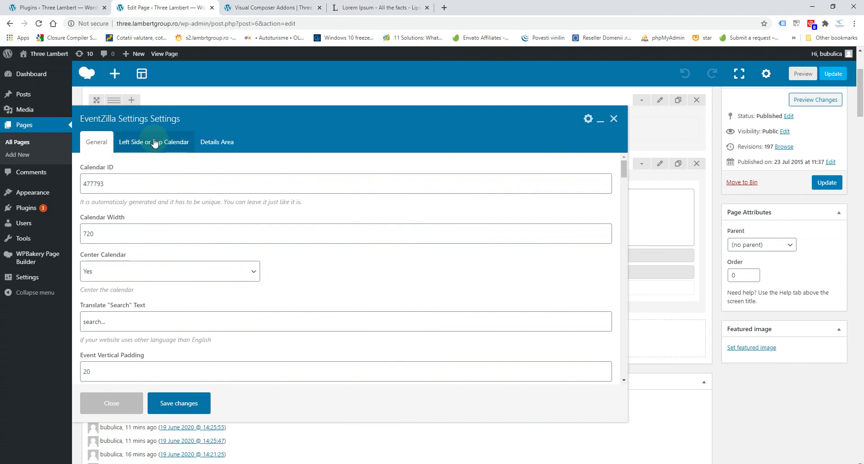
{"action": "left_click", "coordinate": [154, 143]}
{"action": "left_click", "coordinate": [159, 188]}
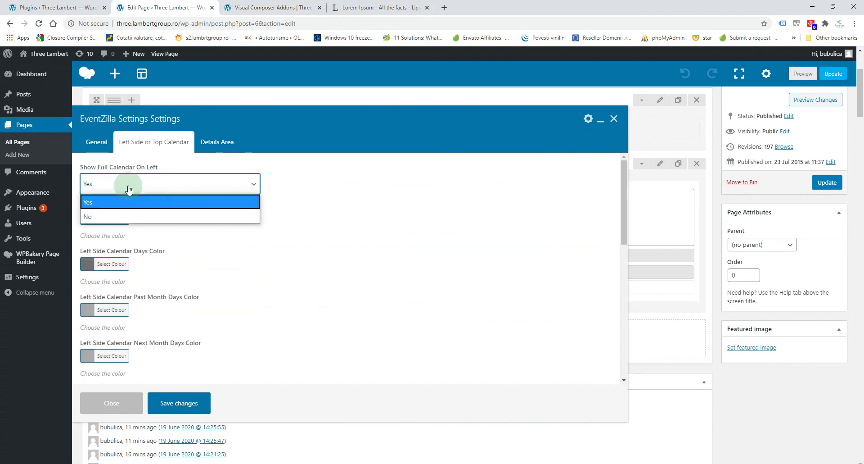
{"action": "left_click", "coordinate": [92, 213]}
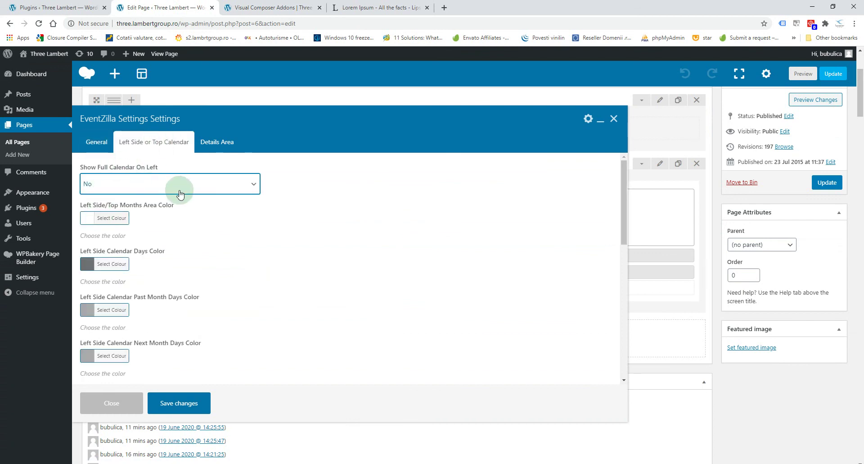
{"action": "left_click", "coordinate": [182, 407]}
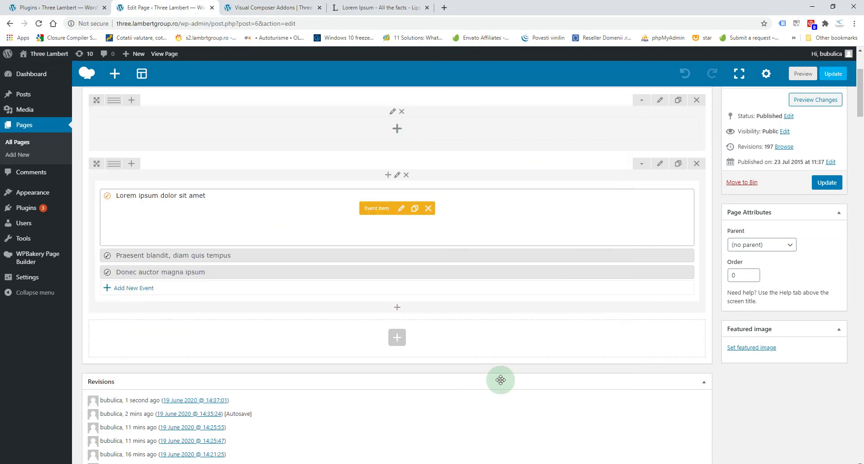
{"action": "left_click", "coordinate": [826, 183]}
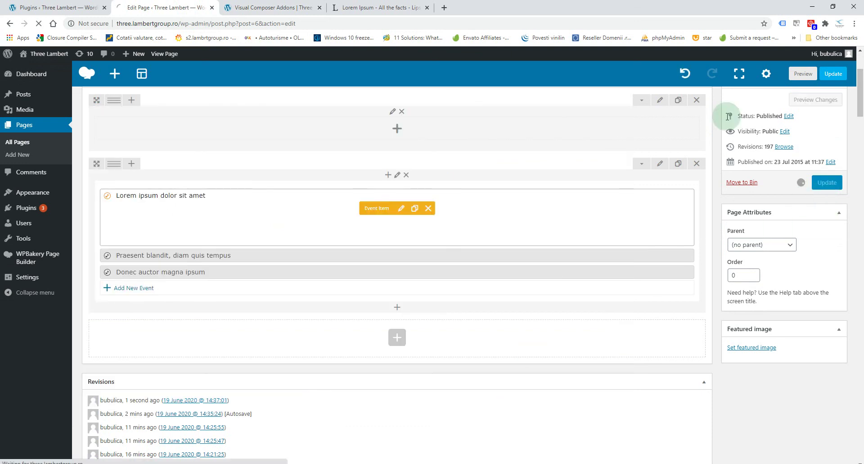
Step: Reload the live Visual Composer Addons page to see the compact June 2020 header above three events
{"action": "left_click", "coordinate": [258, 6]}
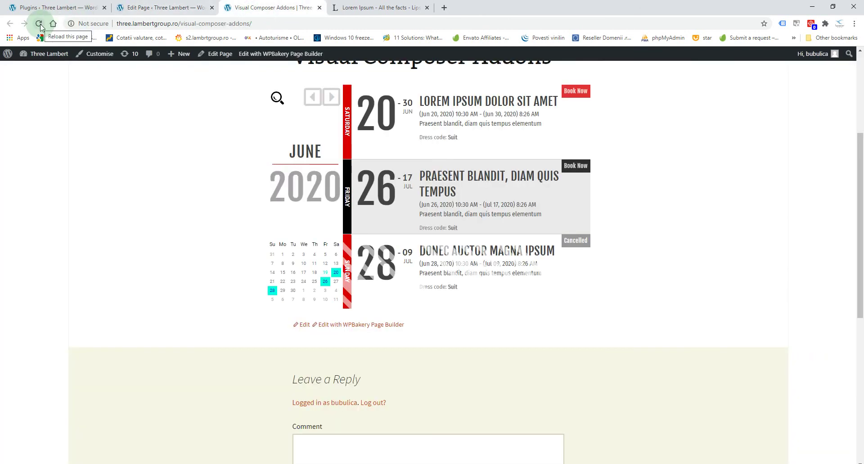
{"action": "left_click", "coordinate": [39, 25]}
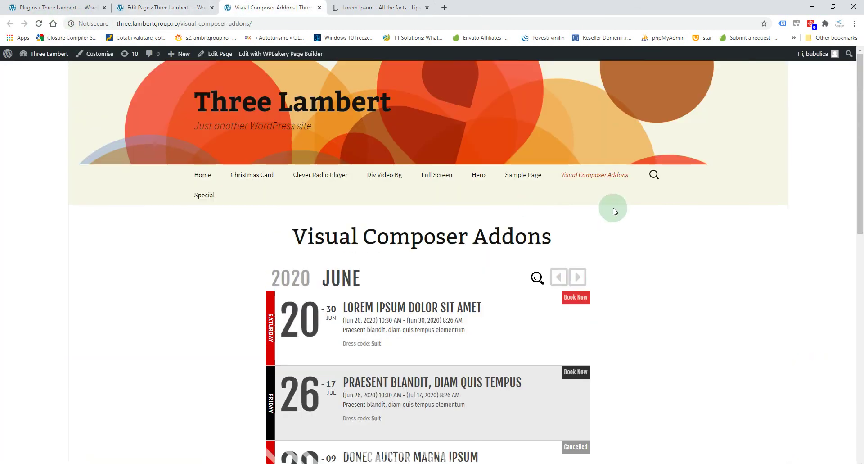
{"action": "left_click", "coordinate": [365, 255]}
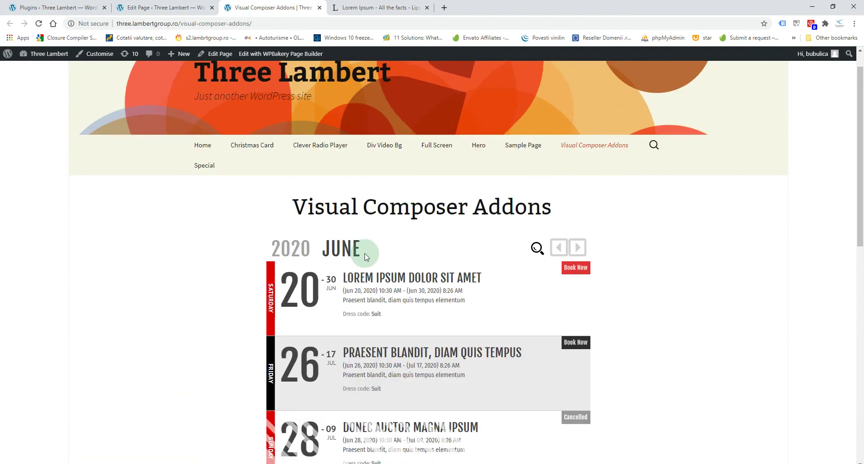
{"action": "scroll", "coordinate": [364, 253], "scroll_direction": "down", "scroll_amount": 2}
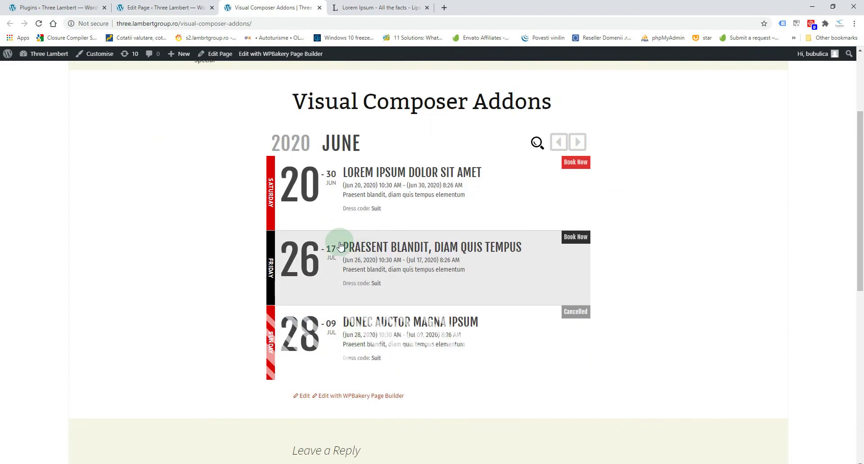